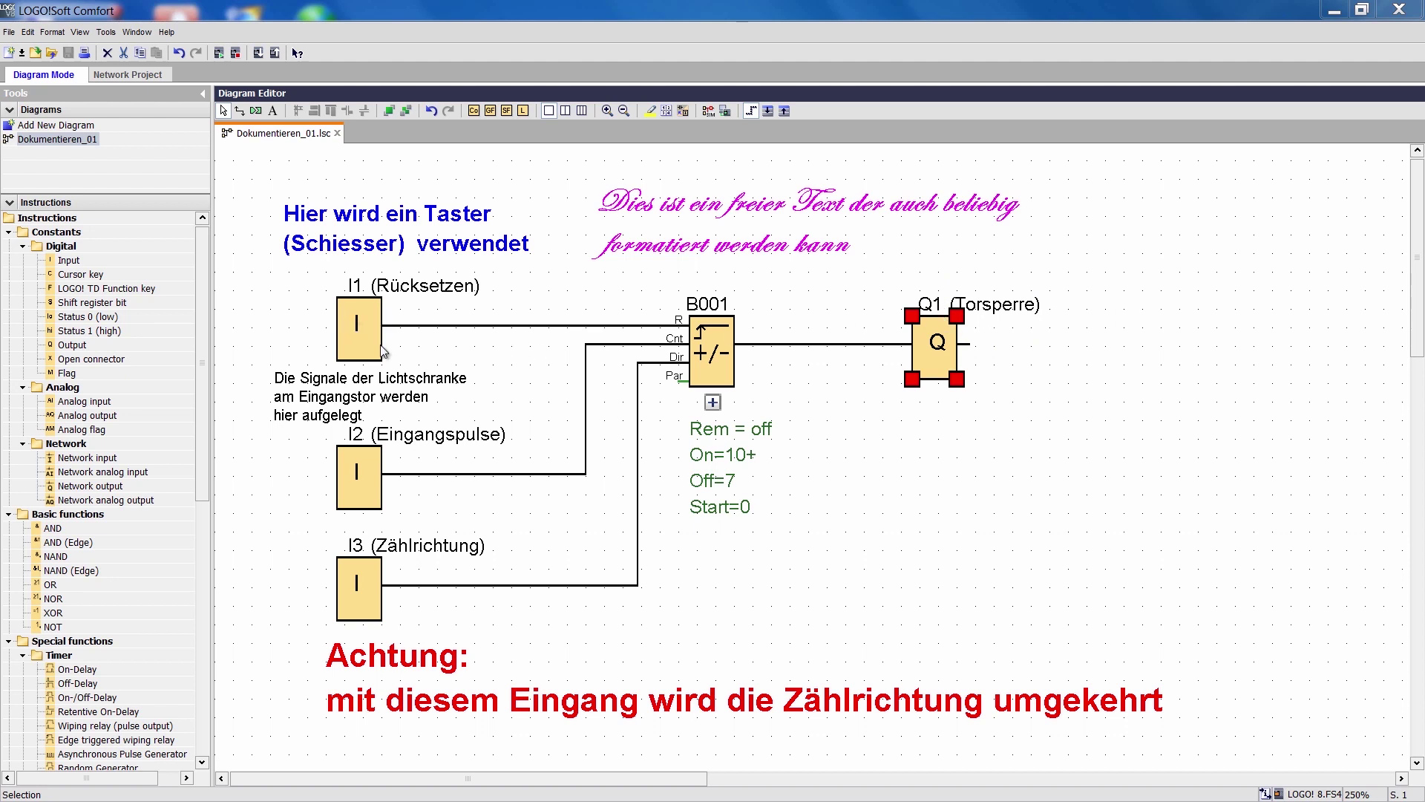
Review the input and output names settings and accept them.
{"action": "left_click", "coordinate": [27, 33]}
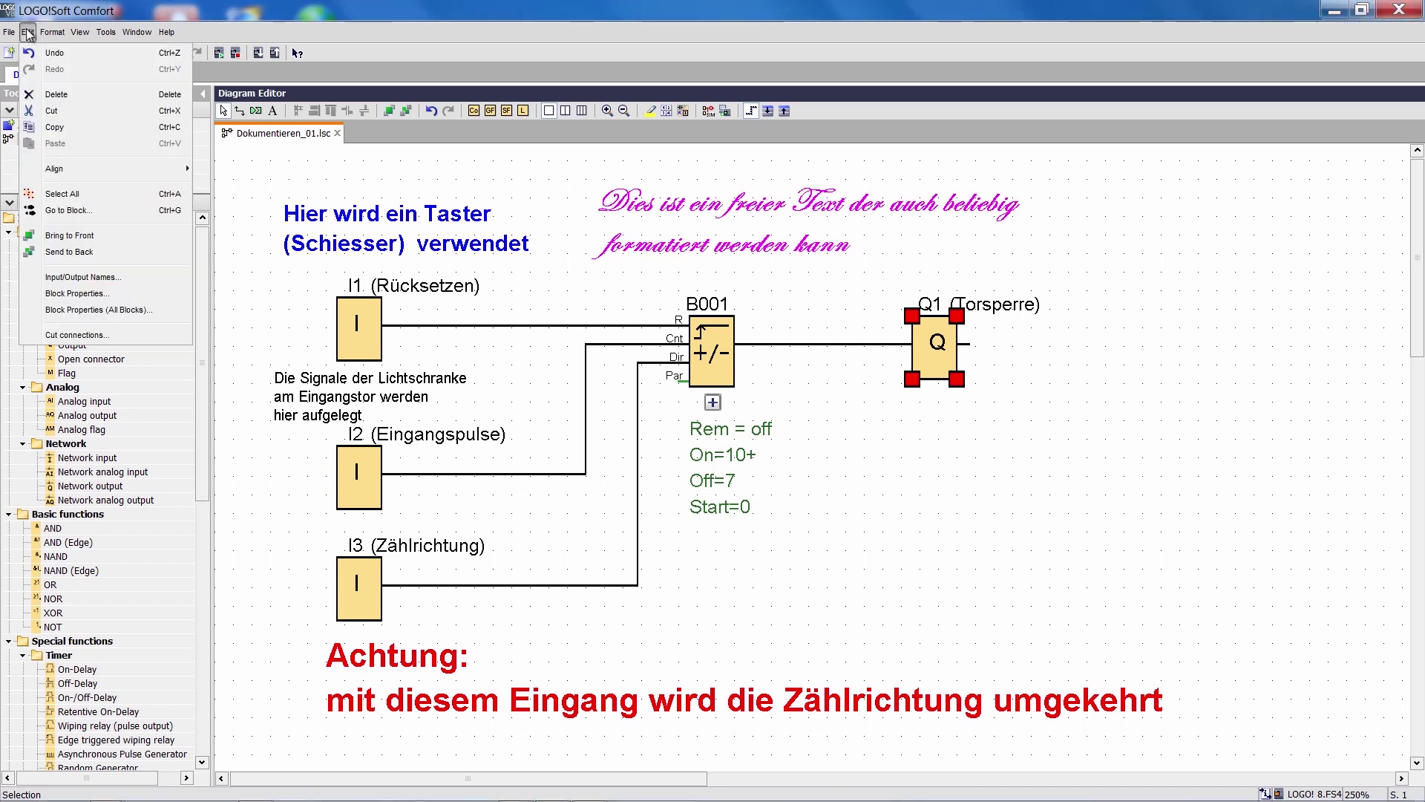
{"action": "left_click", "coordinate": [85, 278]}
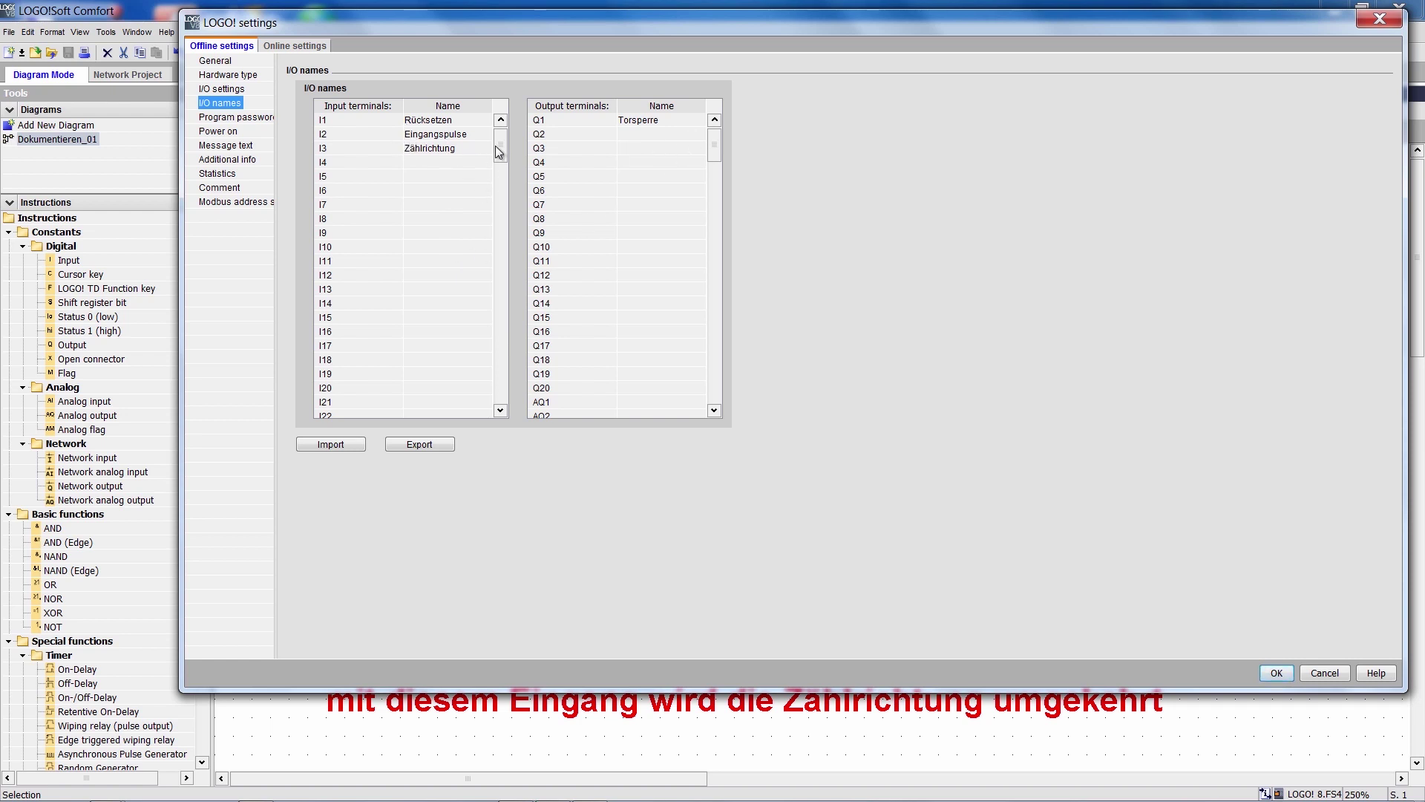
{"action": "left_click_drag", "start_coordinate": [498, 151], "coordinate": [515, 341]}
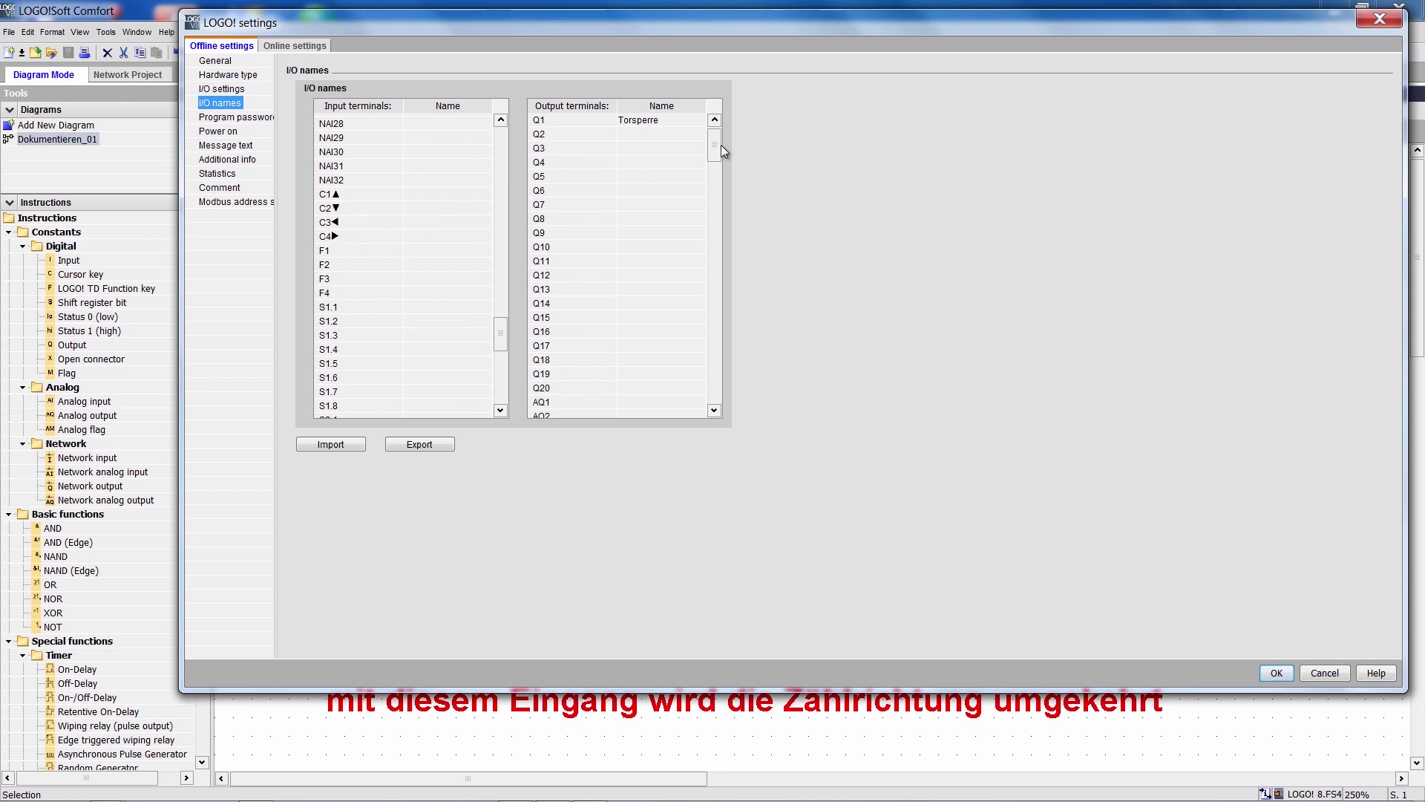
{"action": "left_click", "coordinate": [1276, 673]}
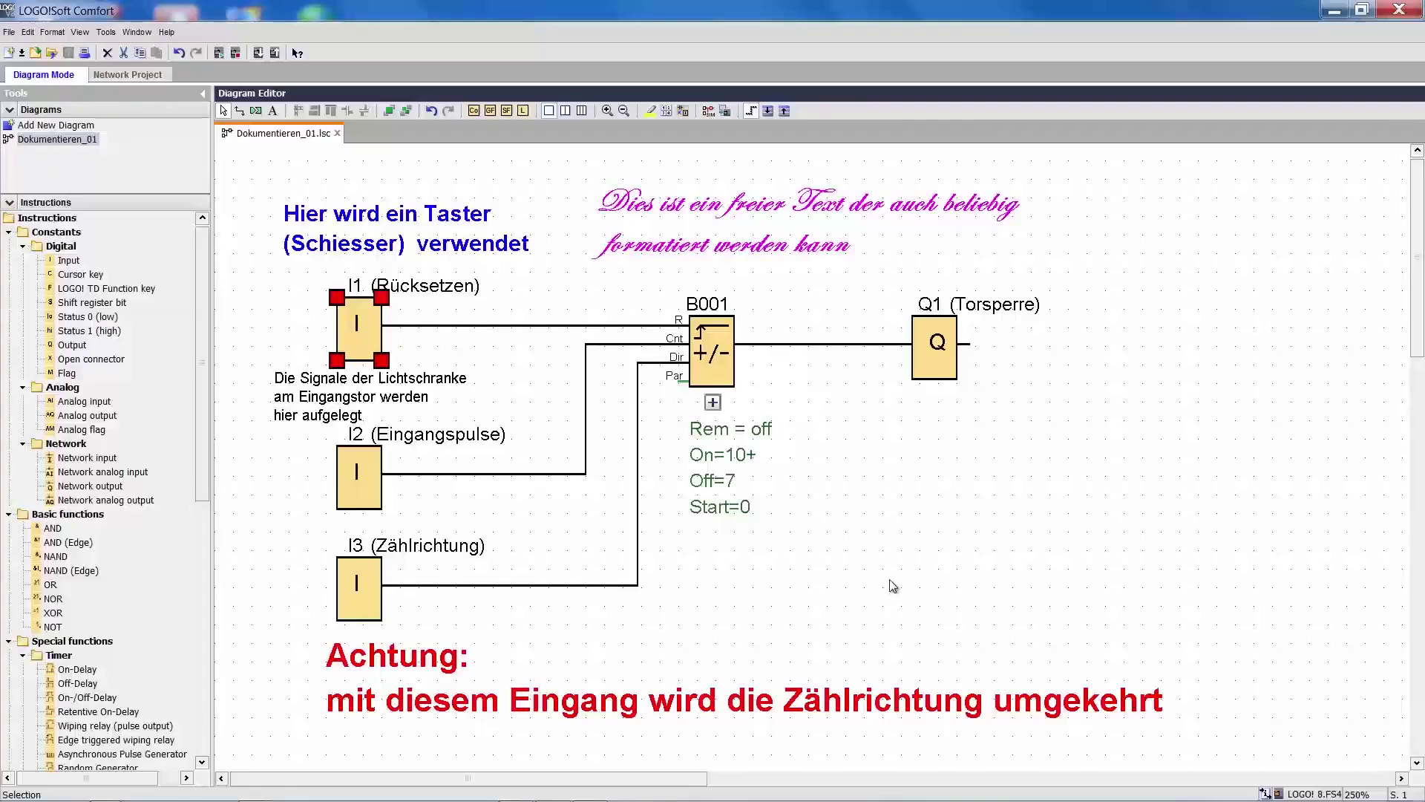
Check I1's 'Taster (Schiesser)' comment, then shift the I1 block slightly right.
{"action": "double_click", "coordinate": [360, 323]}
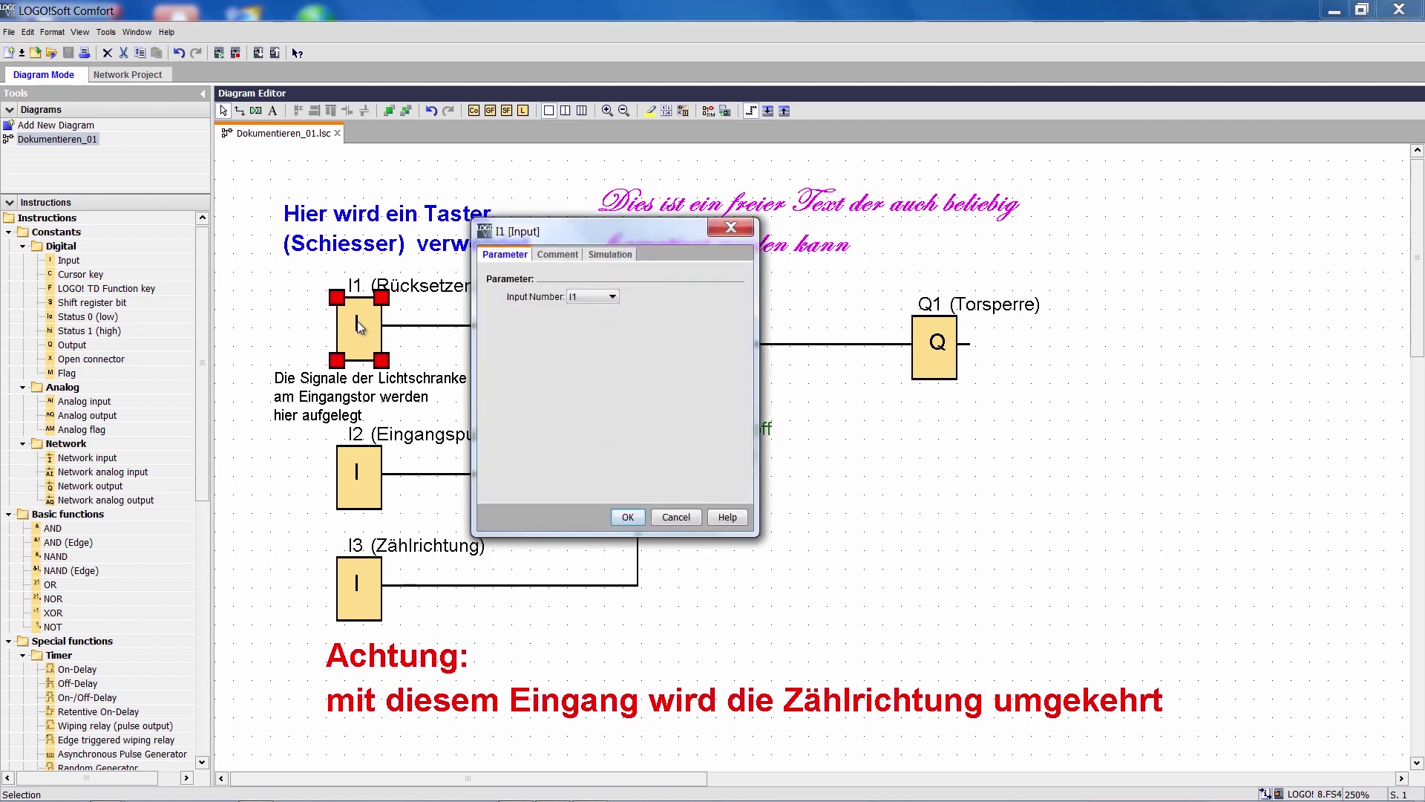
{"action": "left_click", "coordinate": [556, 254]}
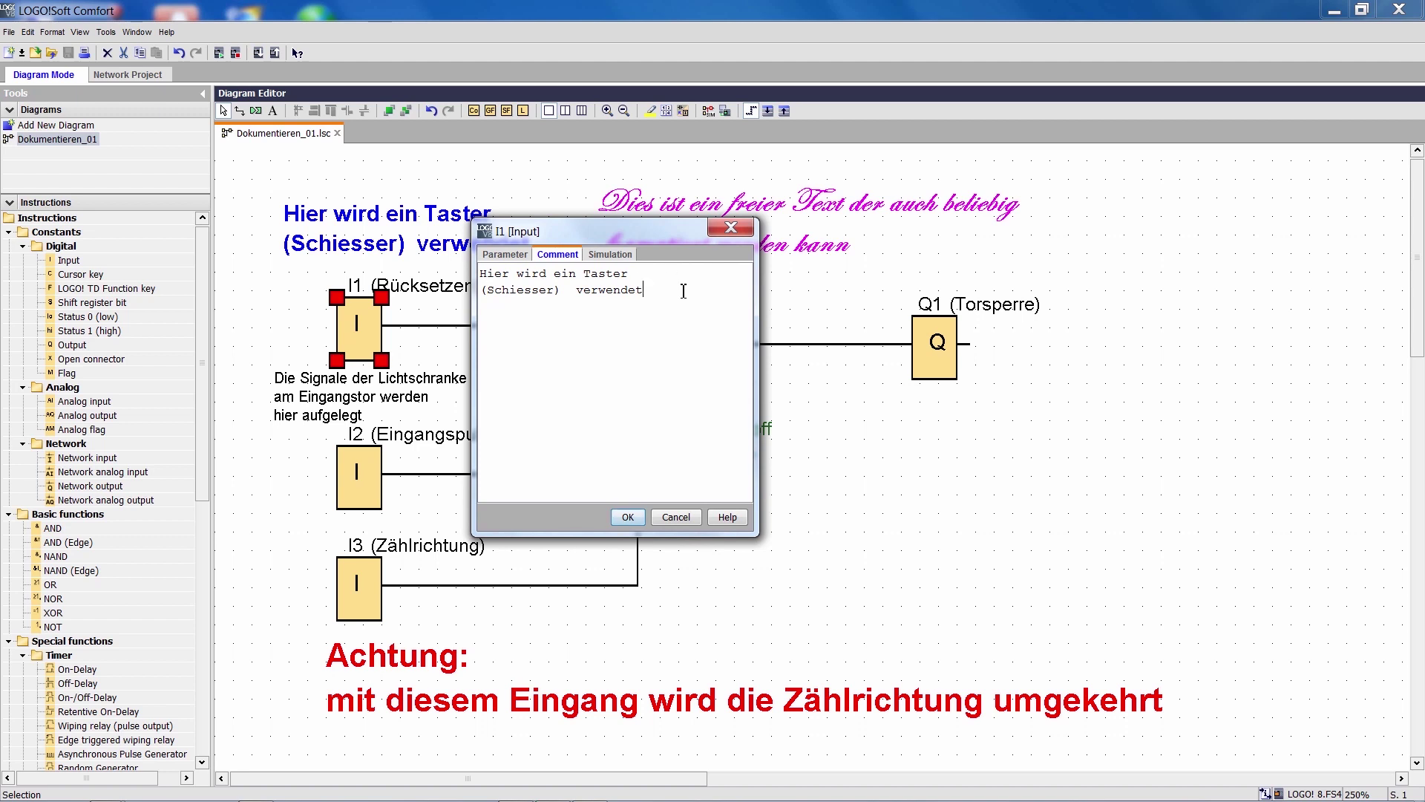
{"action": "left_click", "coordinate": [628, 518]}
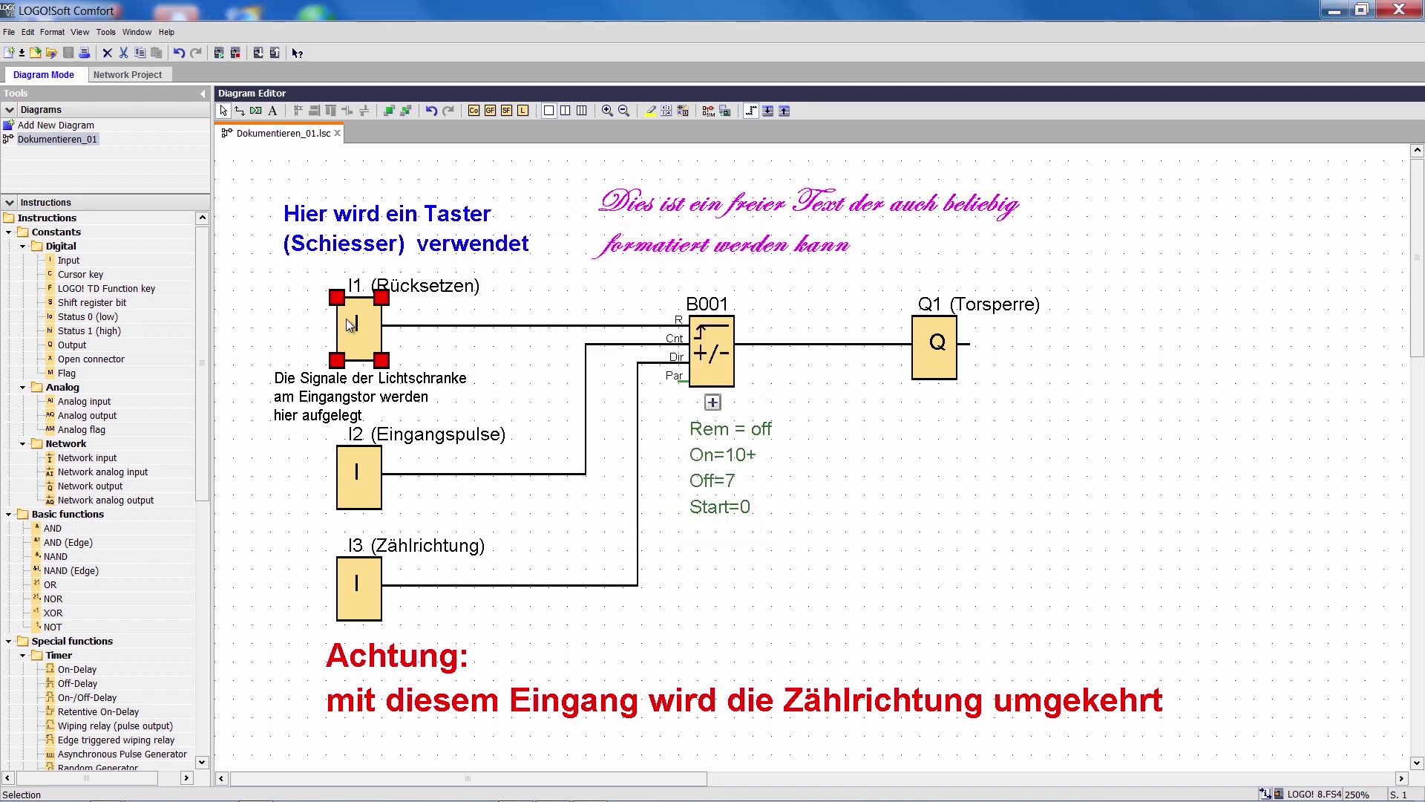
{"action": "left_click_drag", "start_coordinate": [359, 318], "coordinate": [396, 324]}
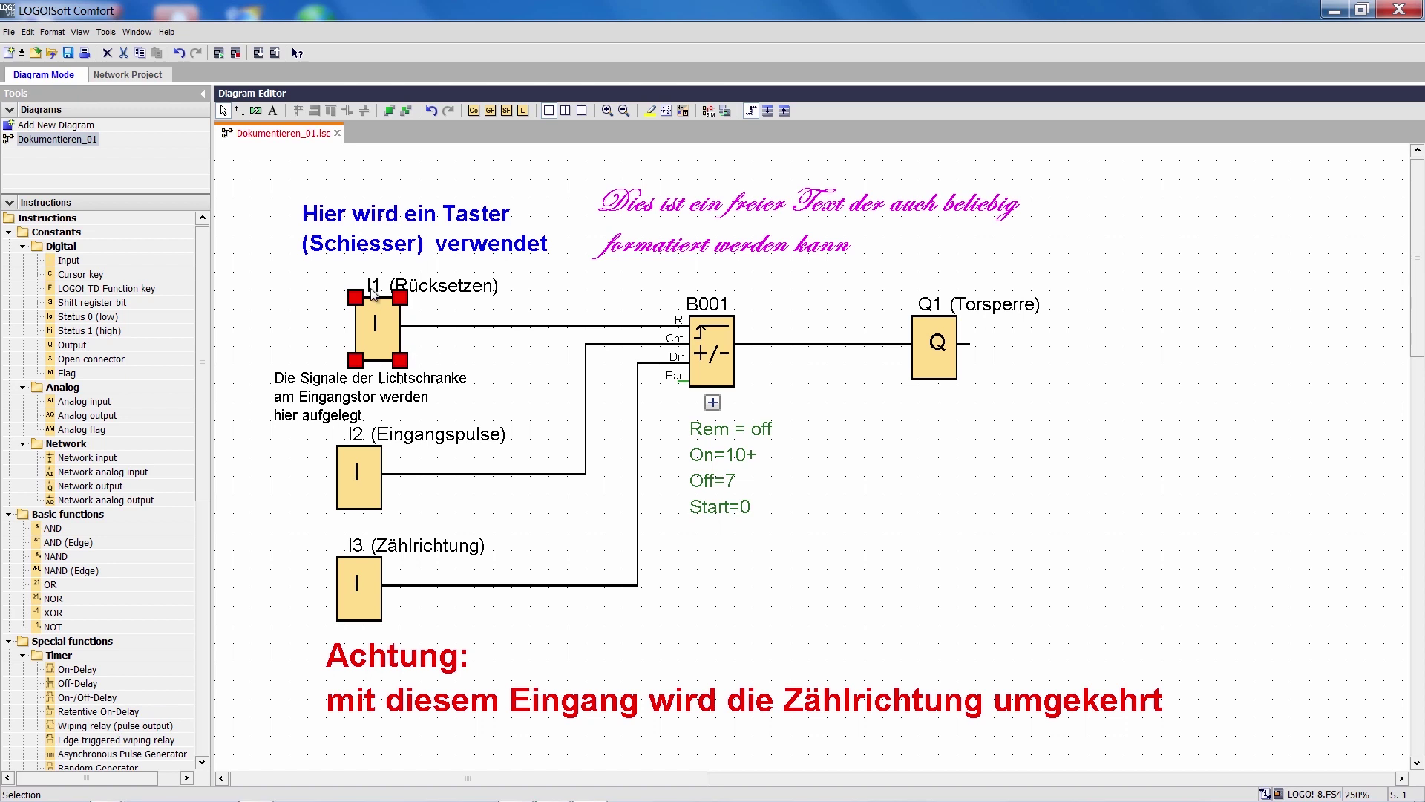
Reposition the 'Hier wird ein Taster (Schiesser) verwendet' comment slightly to the left.
{"action": "left_click", "coordinate": [458, 221]}
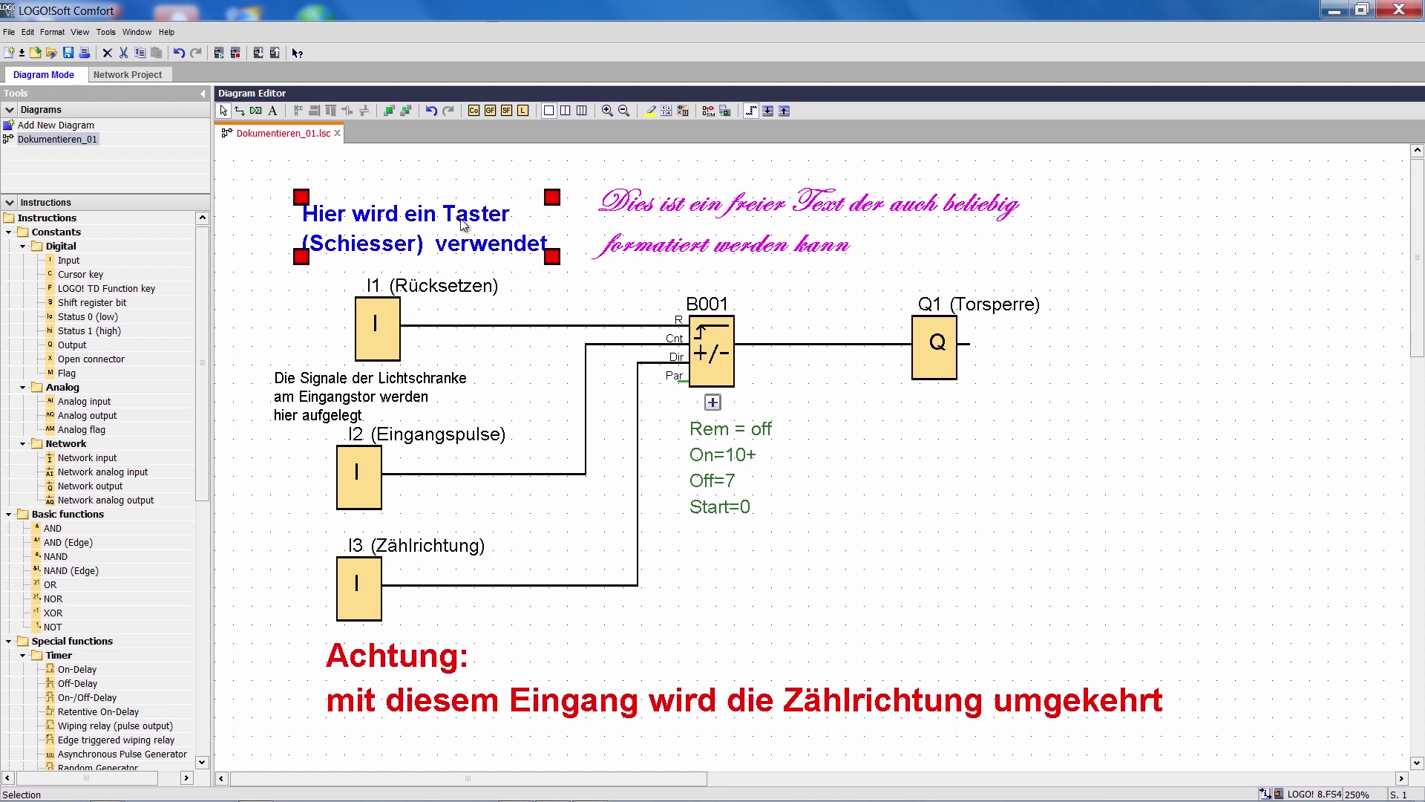
{"action": "left_click_drag", "start_coordinate": [458, 221], "coordinate": [410, 223]}
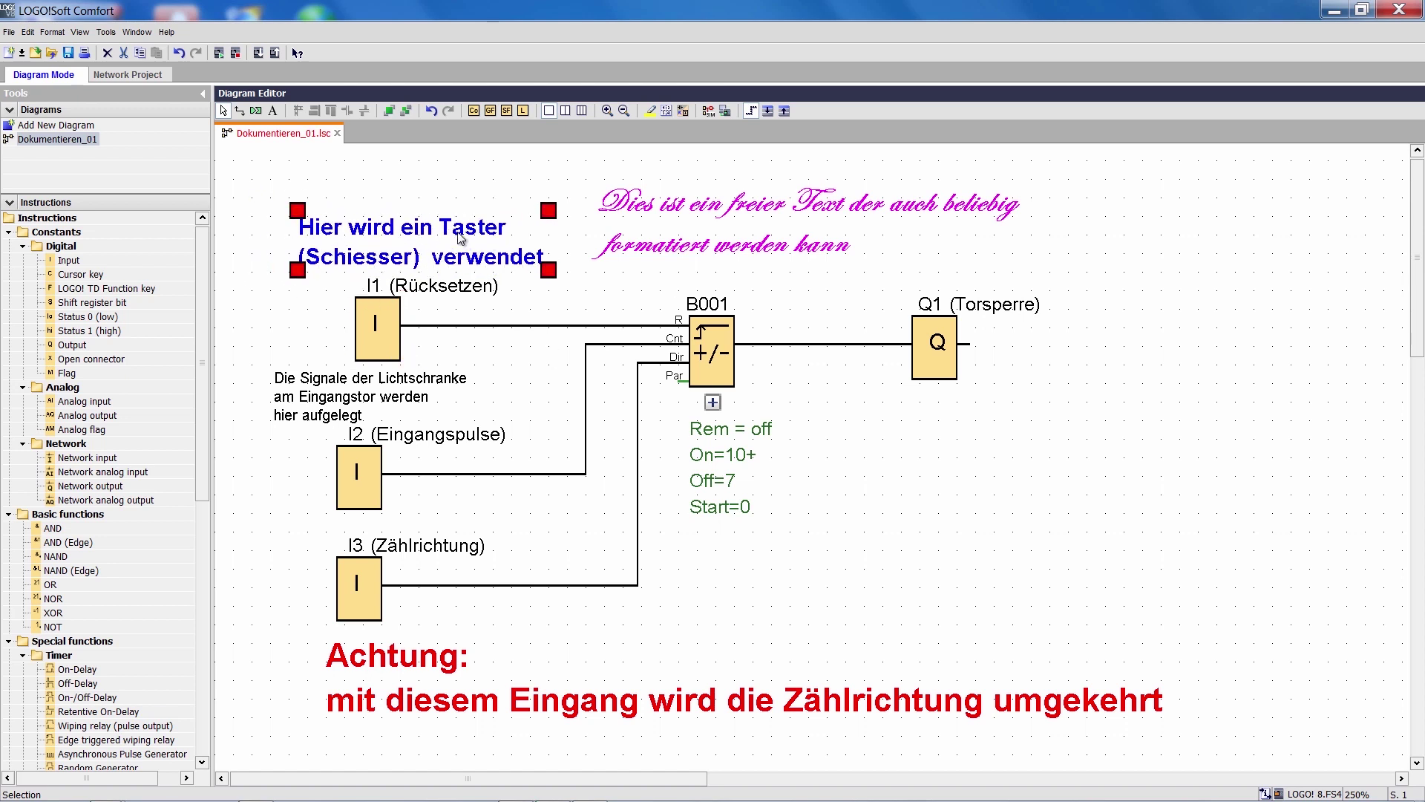
{"action": "left_click_drag", "start_coordinate": [411, 223], "coordinate": [442, 232]}
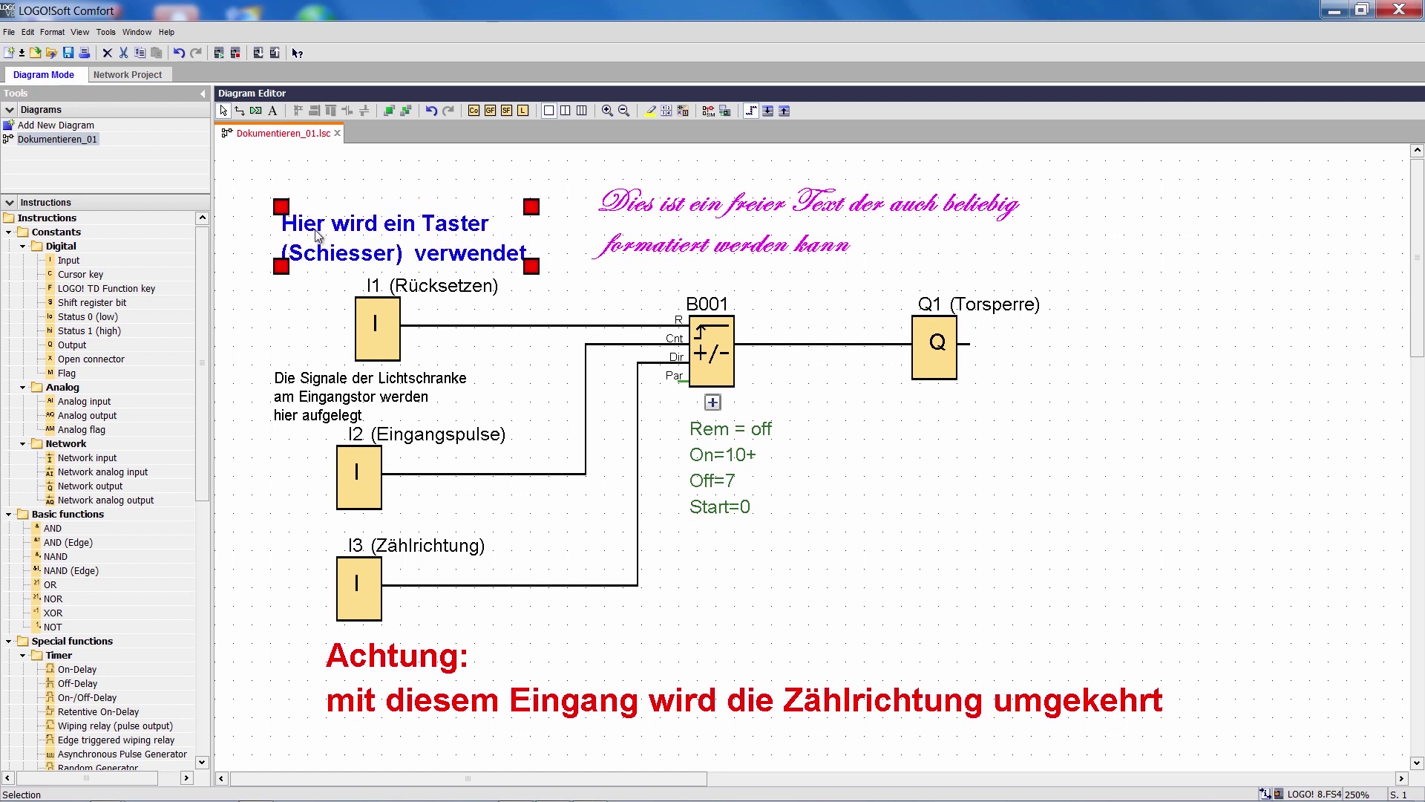
Format that comment in red Elephant font.
{"action": "right_click", "coordinate": [412, 246]}
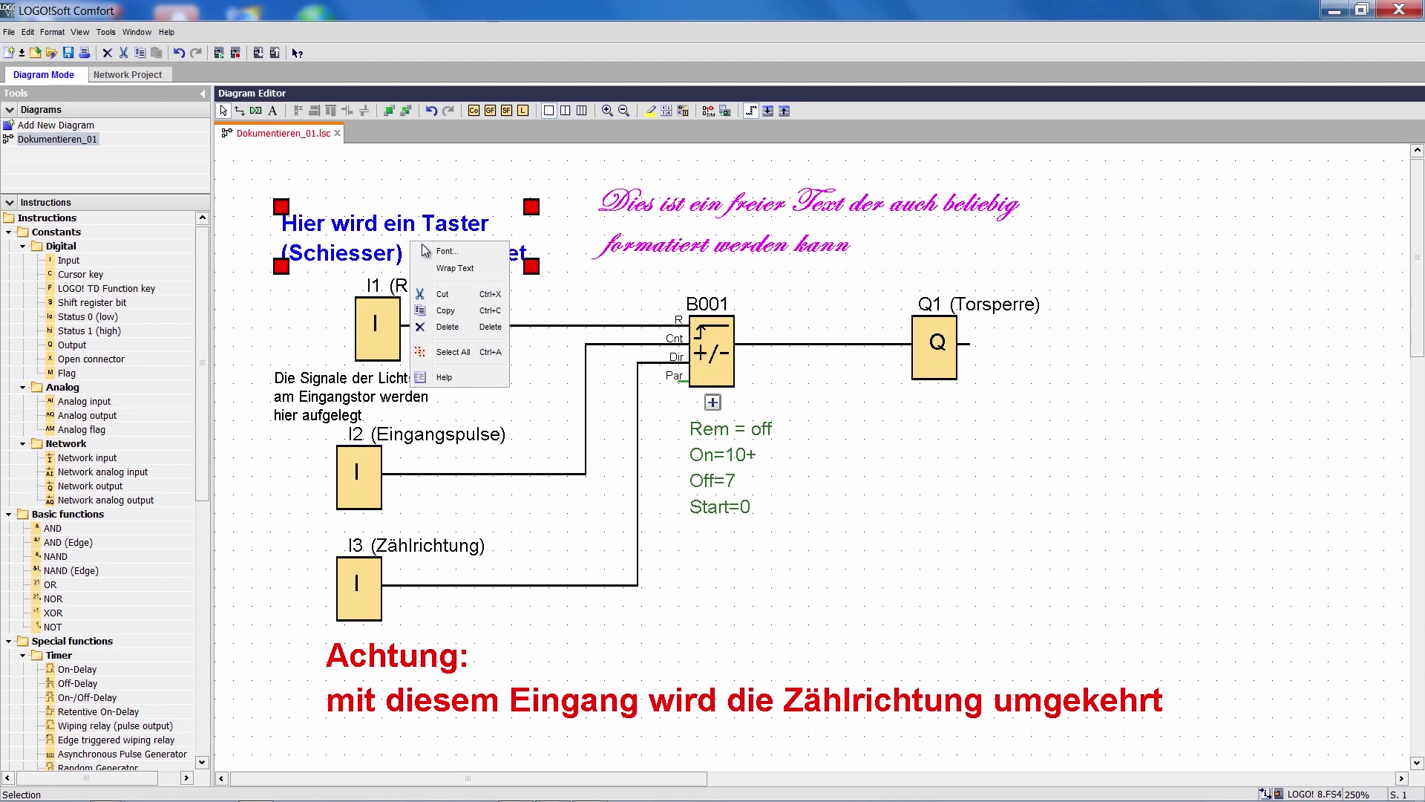
{"action": "left_click", "coordinate": [447, 253]}
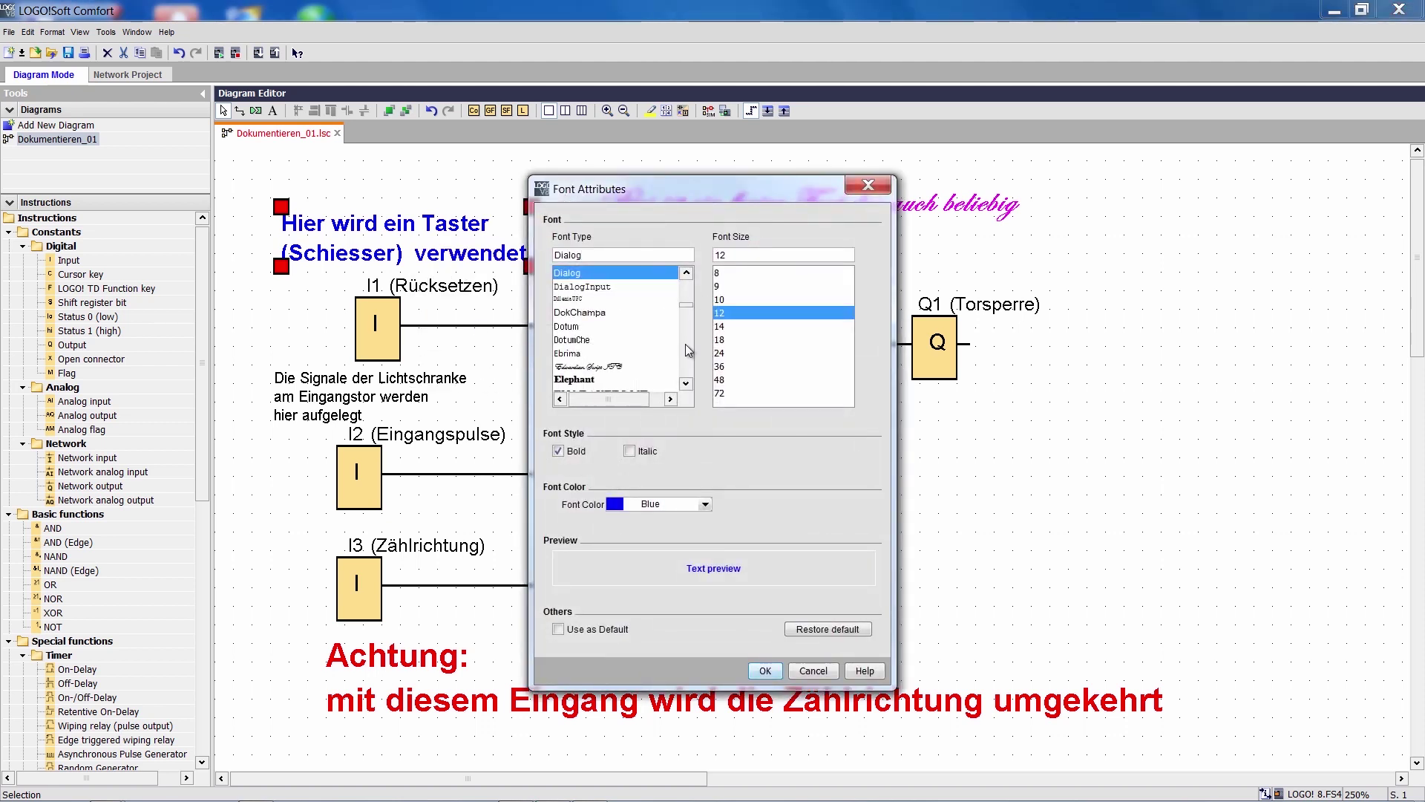
{"action": "left_click", "coordinate": [703, 507]}
{"action": "left_click", "coordinate": [658, 557]}
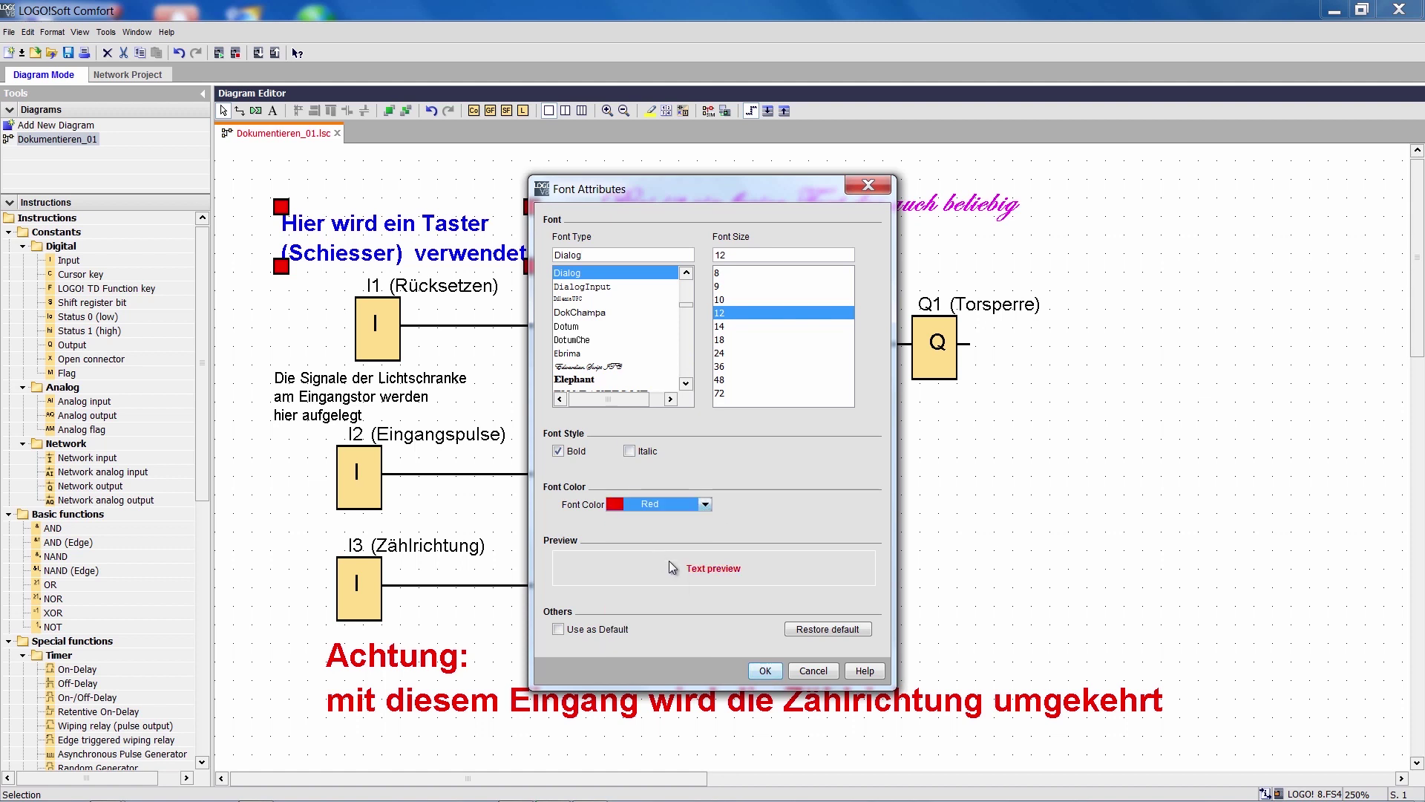
{"action": "left_click", "coordinate": [585, 379]}
{"action": "left_click", "coordinate": [765, 669]}
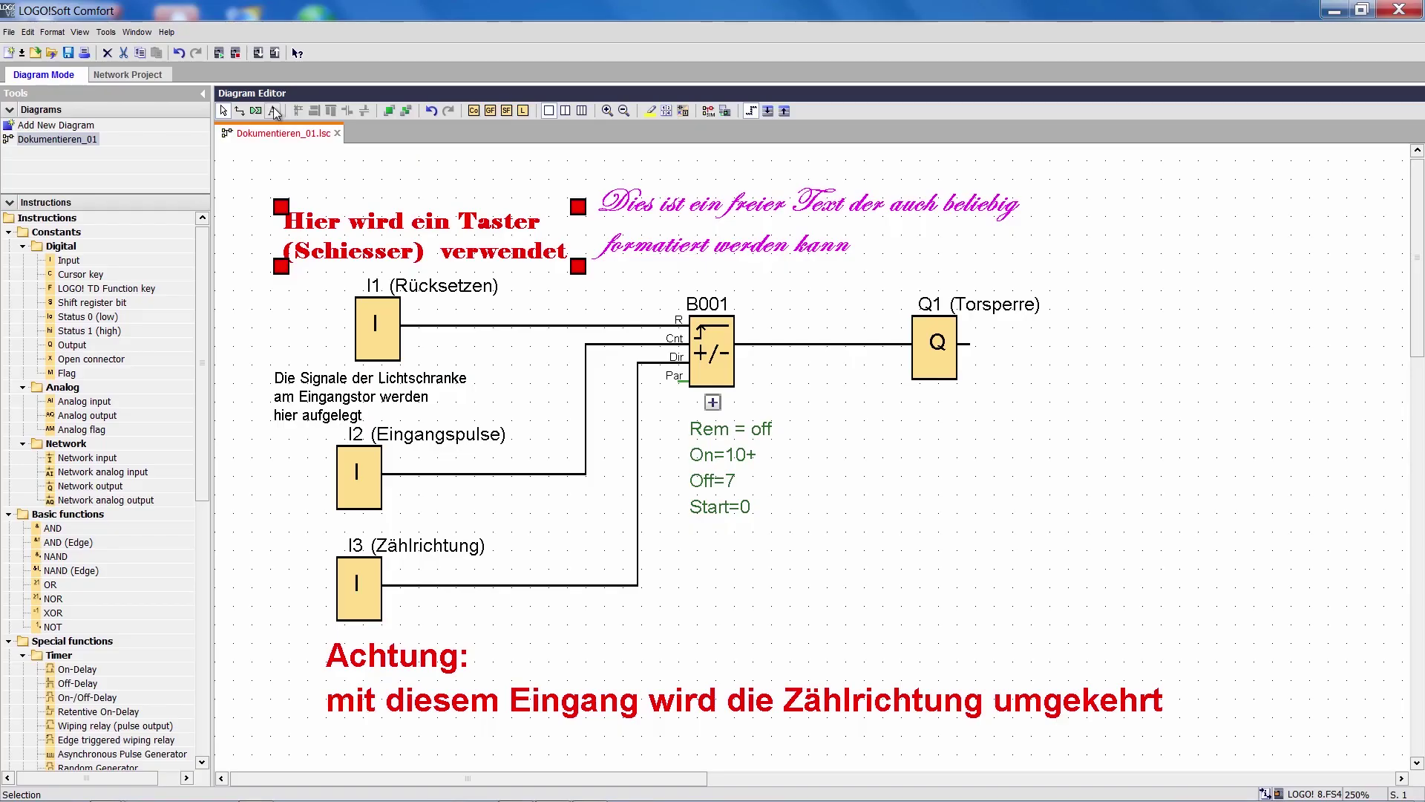
Insert a free text comment reading 'freien Text' on the canvas.
{"action": "left_click", "coordinate": [272, 111]}
{"action": "left_click", "coordinate": [1080, 297]}
{"action": "type", "text": "freien Text"}
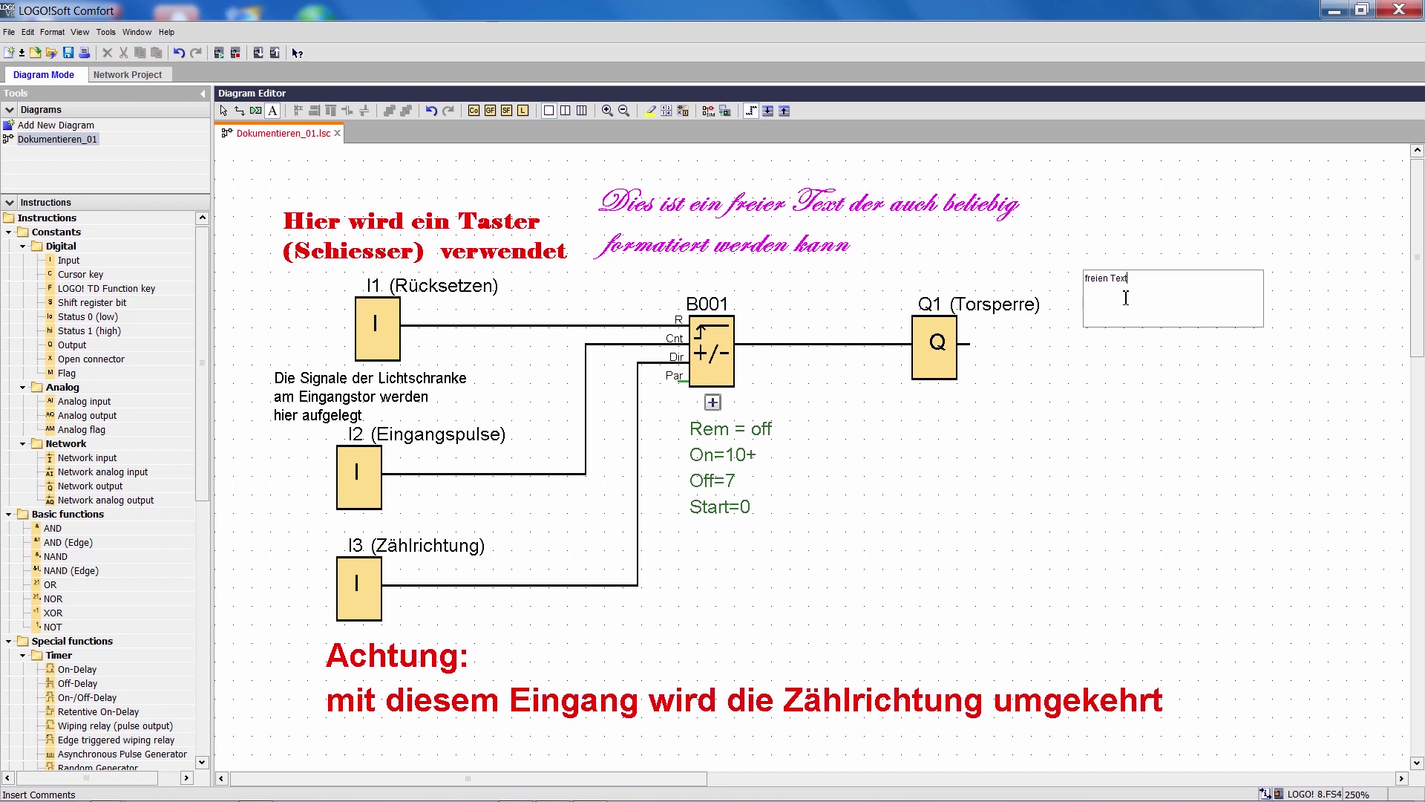
{"action": "left_click", "coordinate": [1222, 370]}
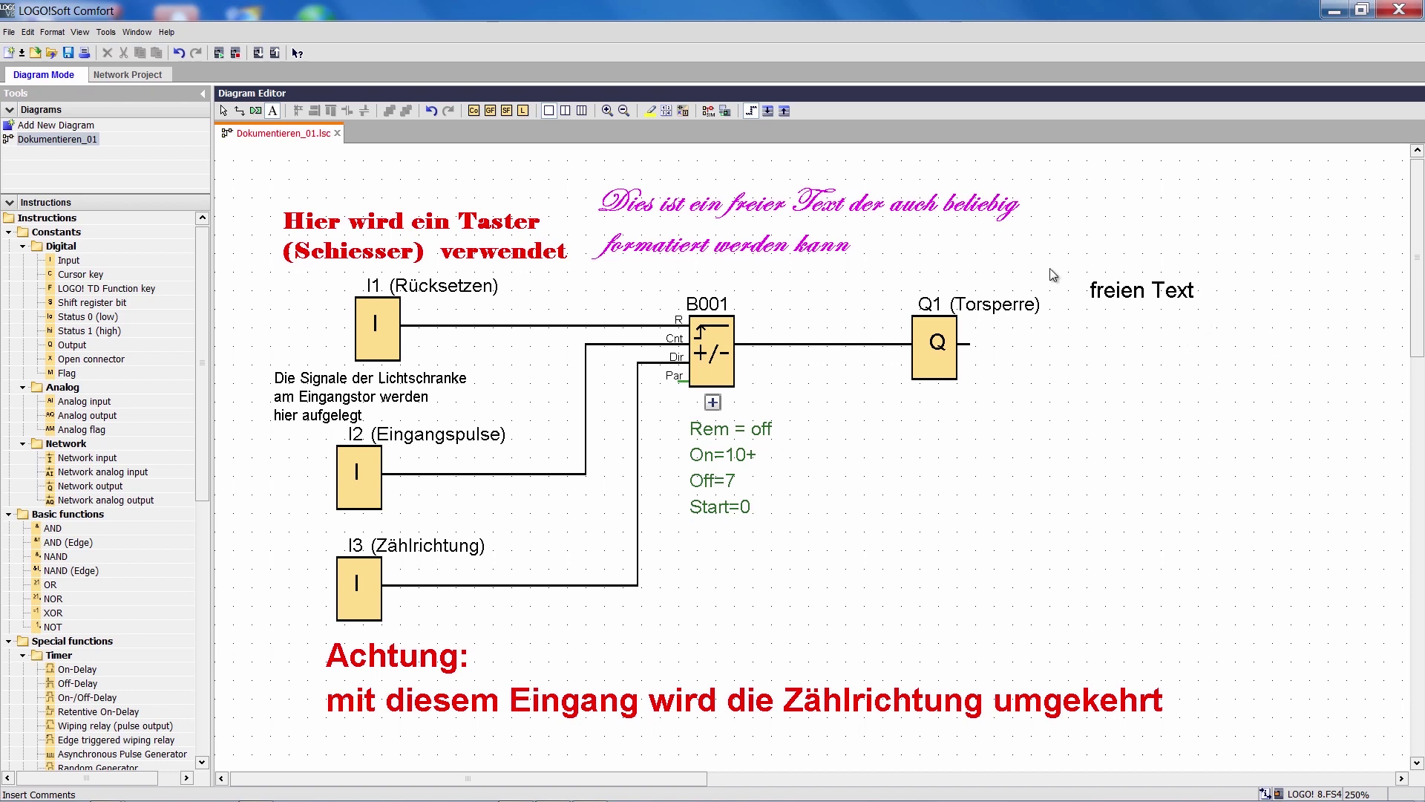
{"action": "double_click", "coordinate": [1137, 292]}
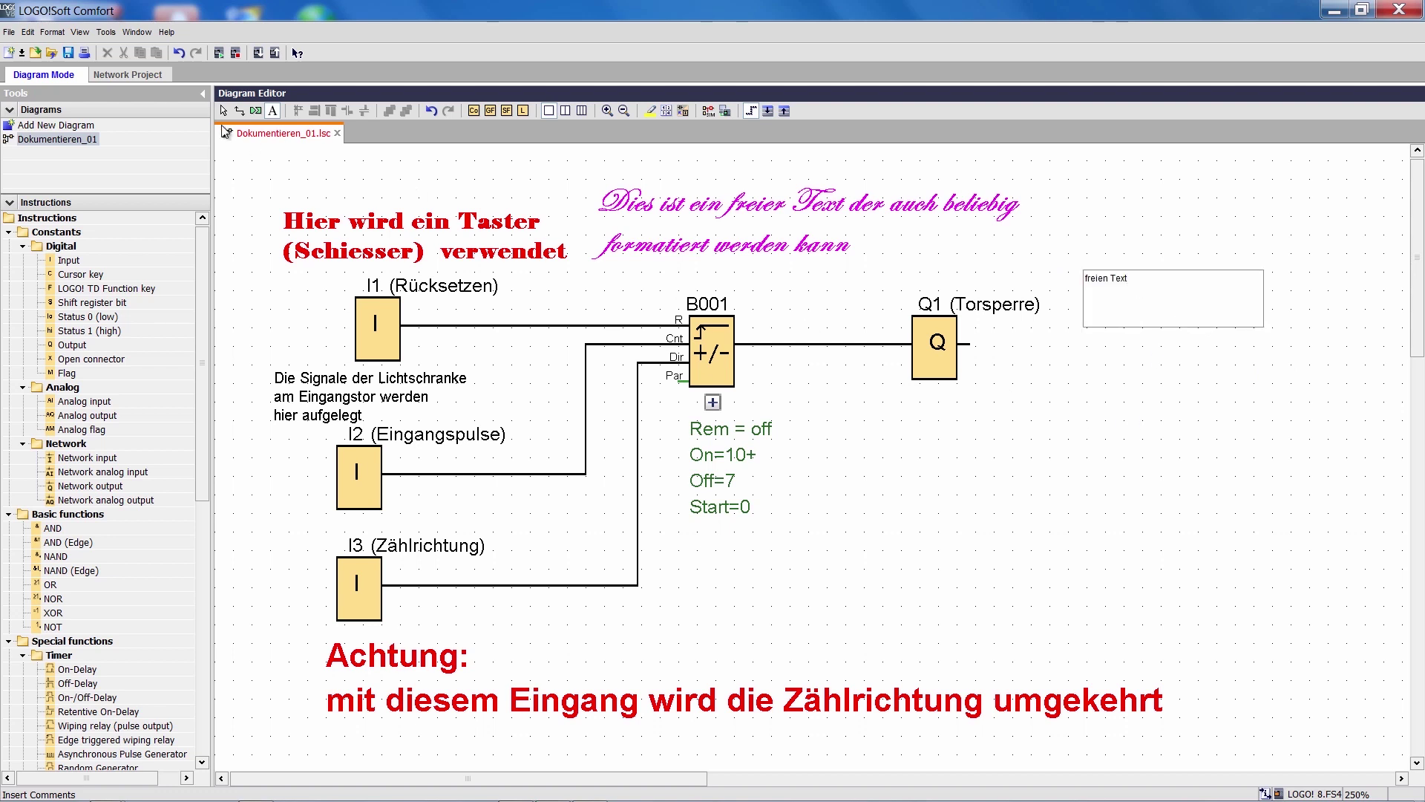
{"action": "left_click", "coordinate": [222, 110]}
Move 'freien Text' beside output Q1 and attach it to the Q1 block.
{"action": "left_click_drag", "start_coordinate": [1122, 293], "coordinate": [1155, 340]}
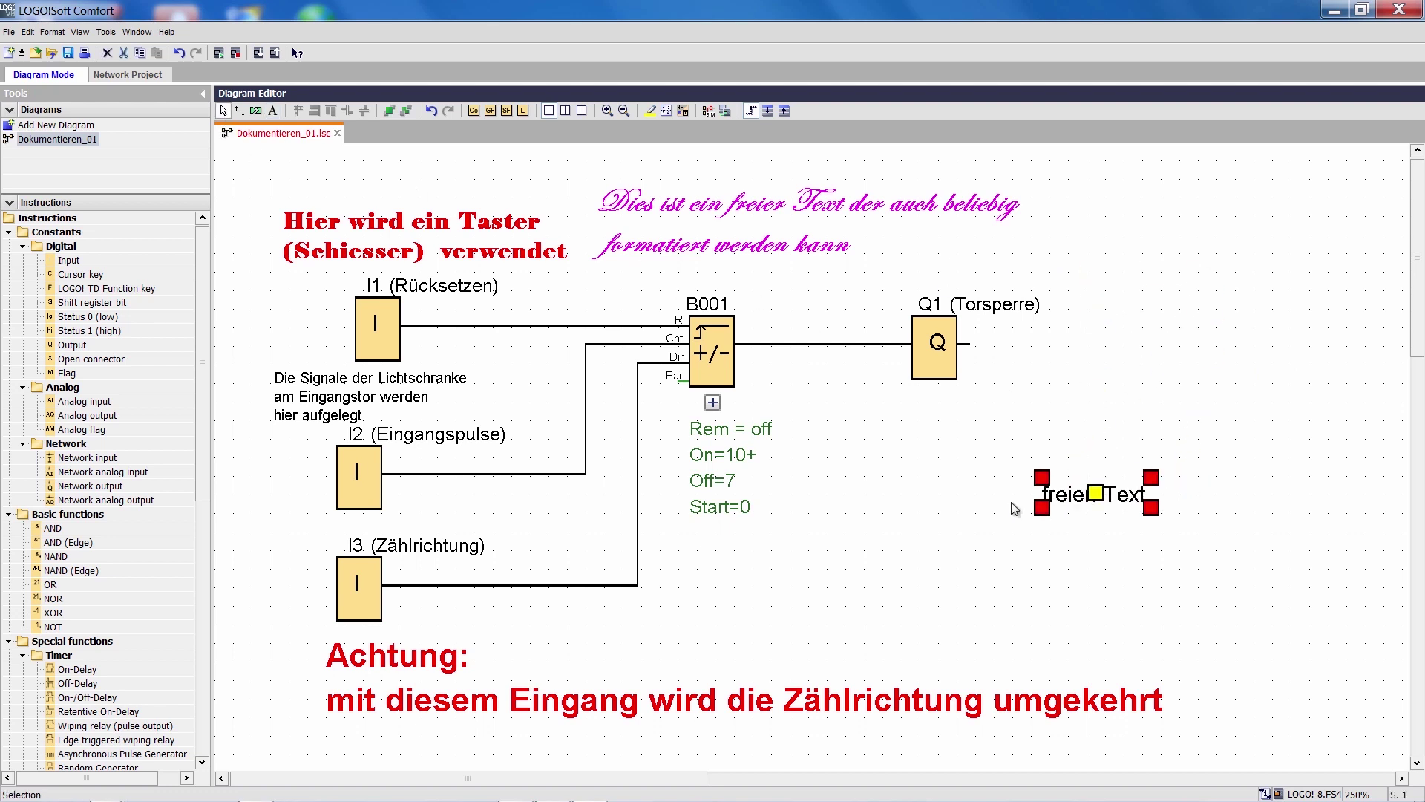
{"action": "left_click", "coordinate": [1142, 405]}
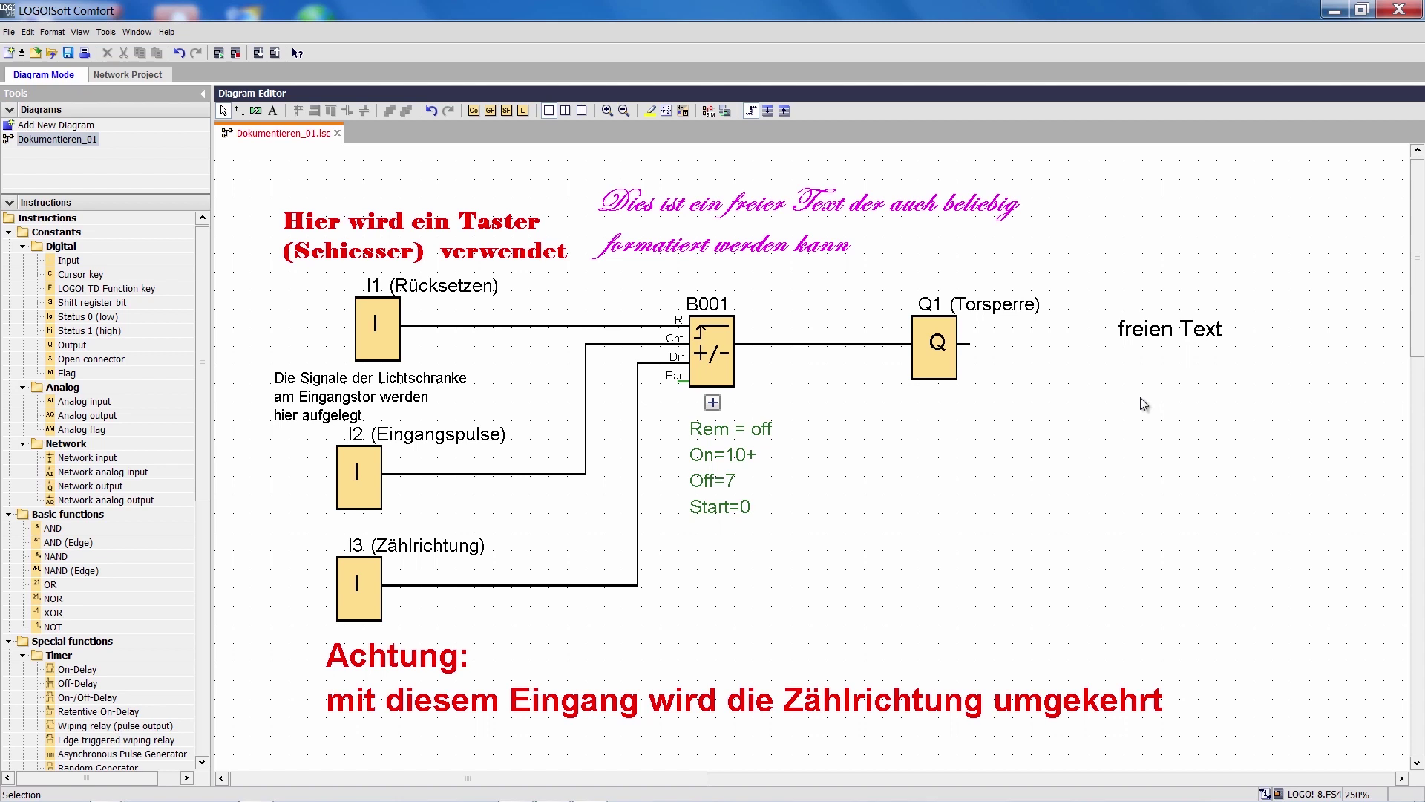
{"action": "left_click", "coordinate": [1171, 335]}
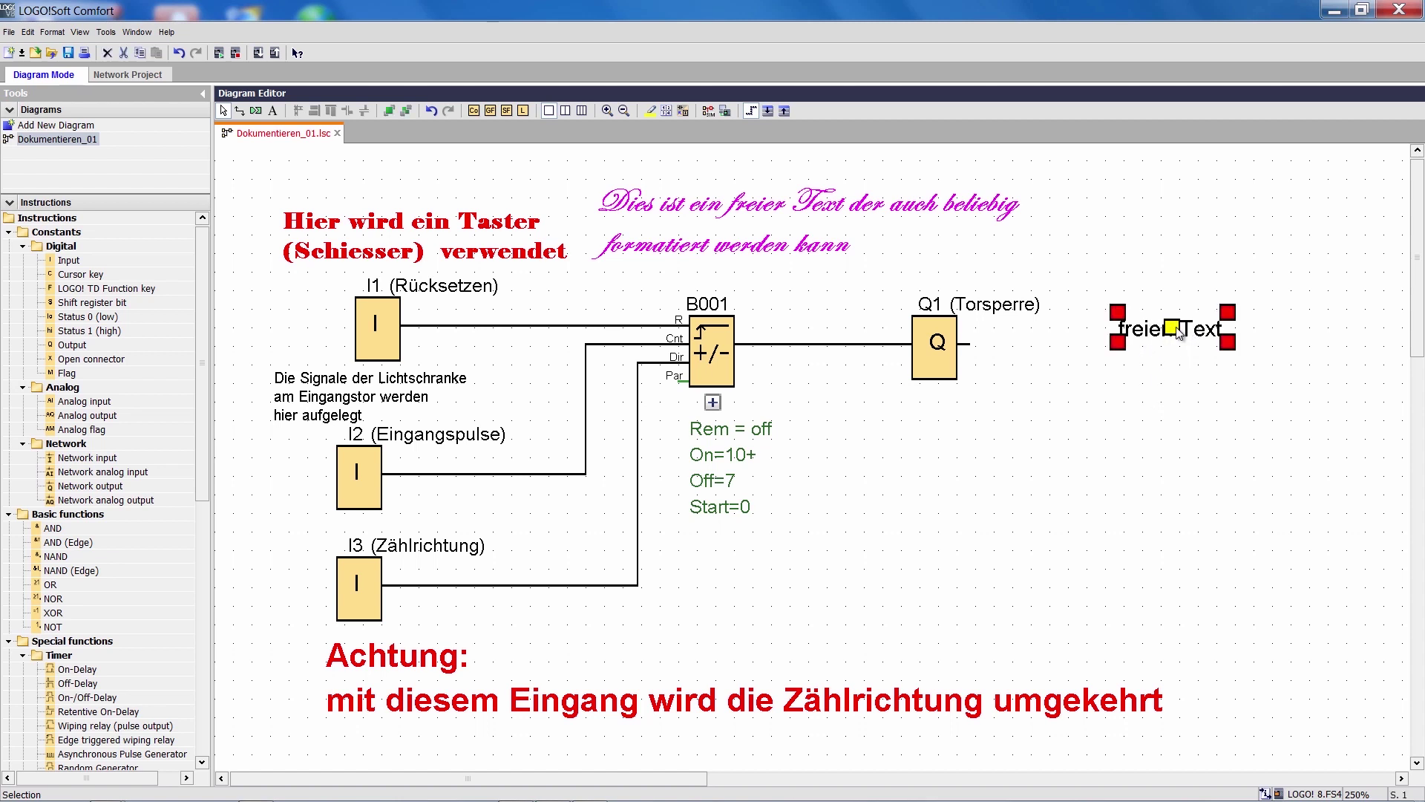
{"action": "mouse_move", "coordinate": [1177, 332]}
{"action": "left_mouse_down"}
{"action": "mouse_move", "coordinate": [940, 351]}
{"action": "mouse_move", "coordinate": [950, 402]}
{"action": "left_mouse_up"}
{"action": "mouse_move", "coordinate": [936, 342]}
{"action": "left_mouse_down"}
{"action": "mouse_move", "coordinate": [948, 492]}
{"action": "mouse_move", "coordinate": [948, 344]}
{"action": "left_mouse_up"}
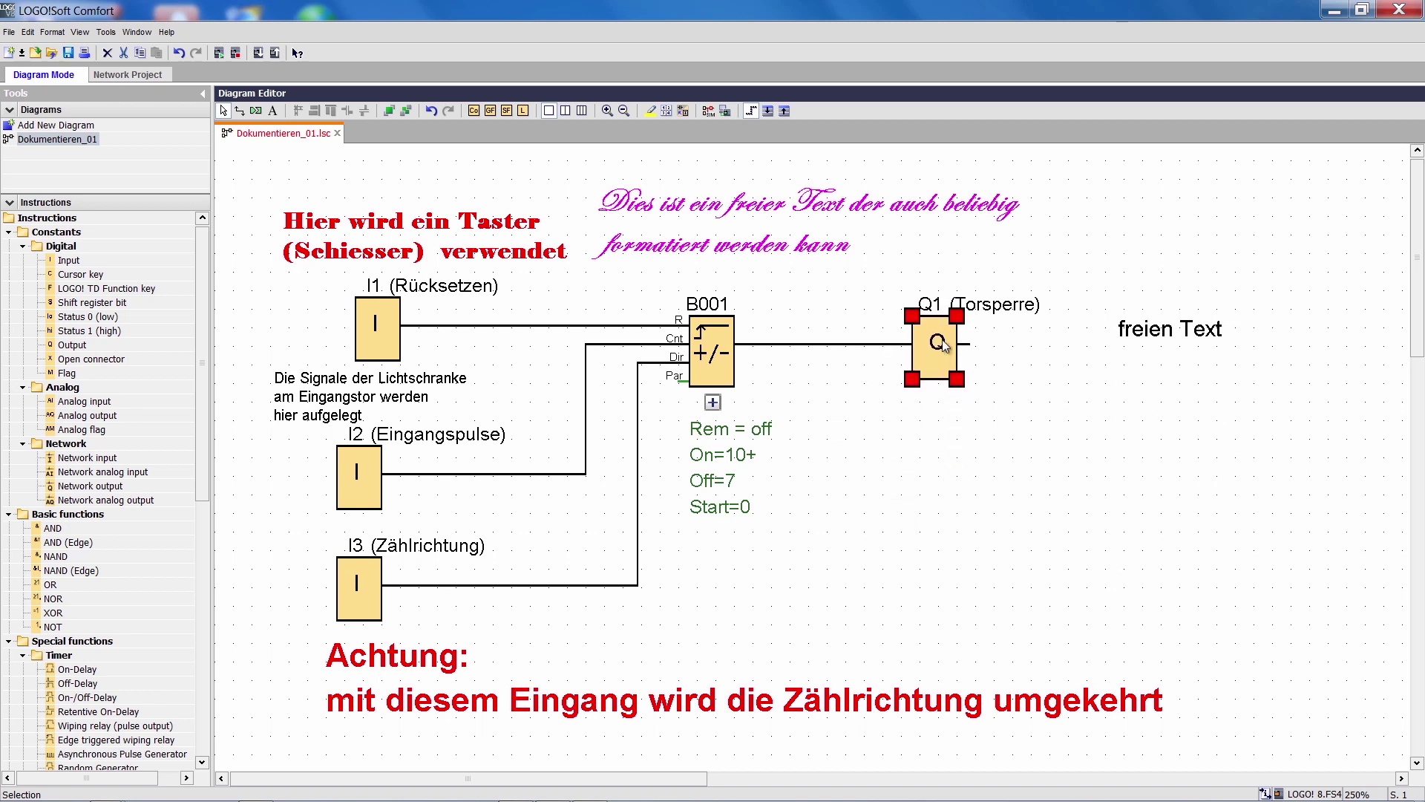
Format the 'freien Text' note beside Q1 in red DokChampa font.
{"action": "right_click", "coordinate": [1153, 337]}
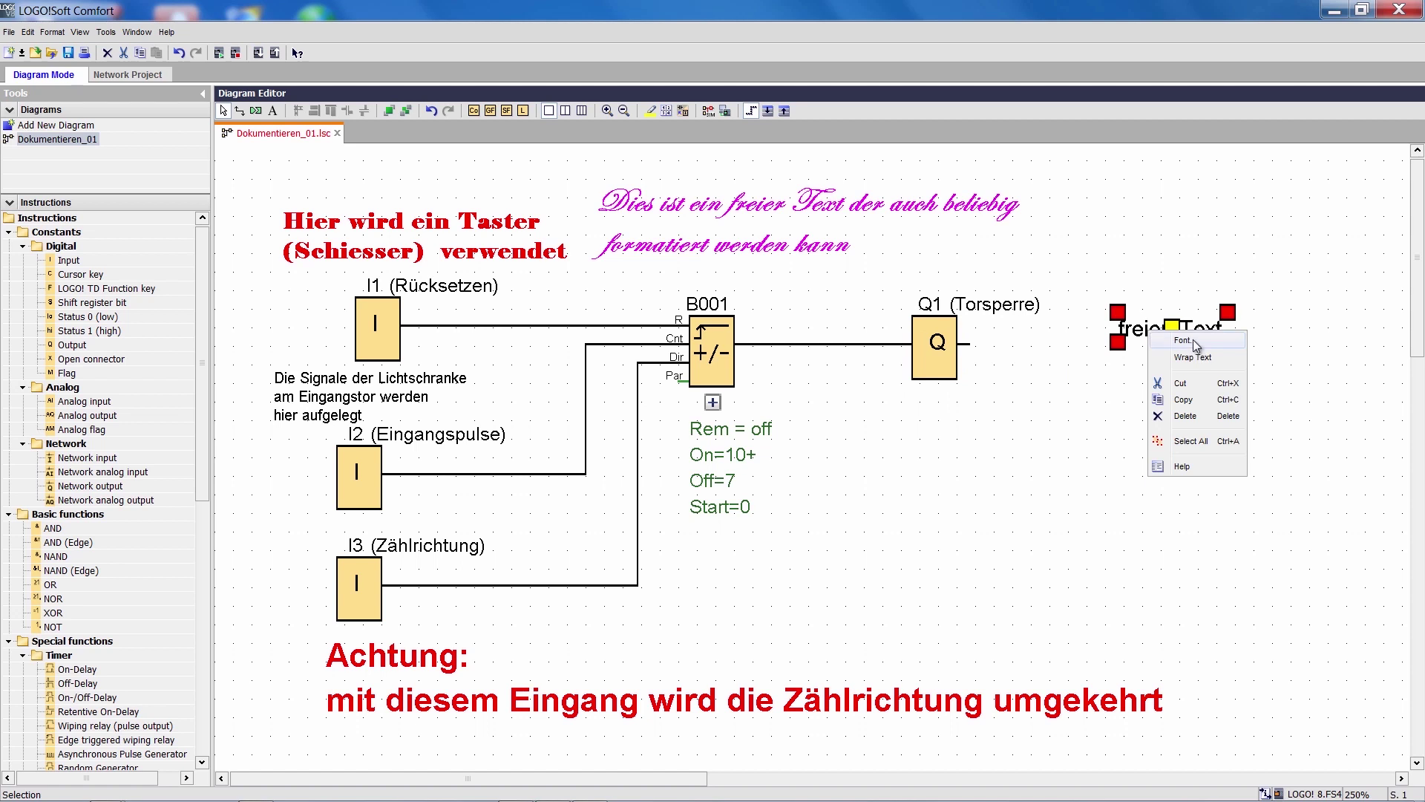
{"action": "left_click", "coordinate": [1192, 340]}
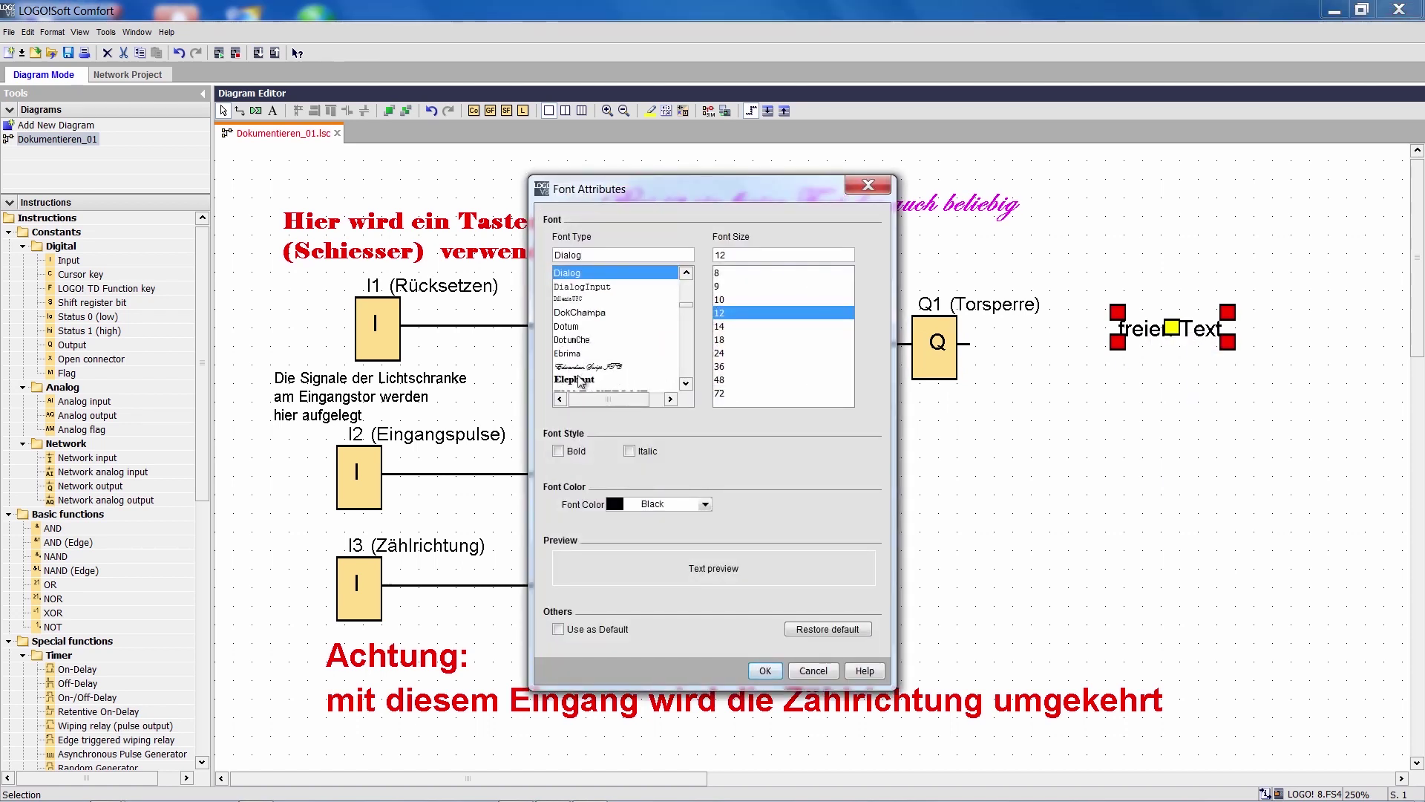
{"action": "left_click", "coordinate": [570, 314]}
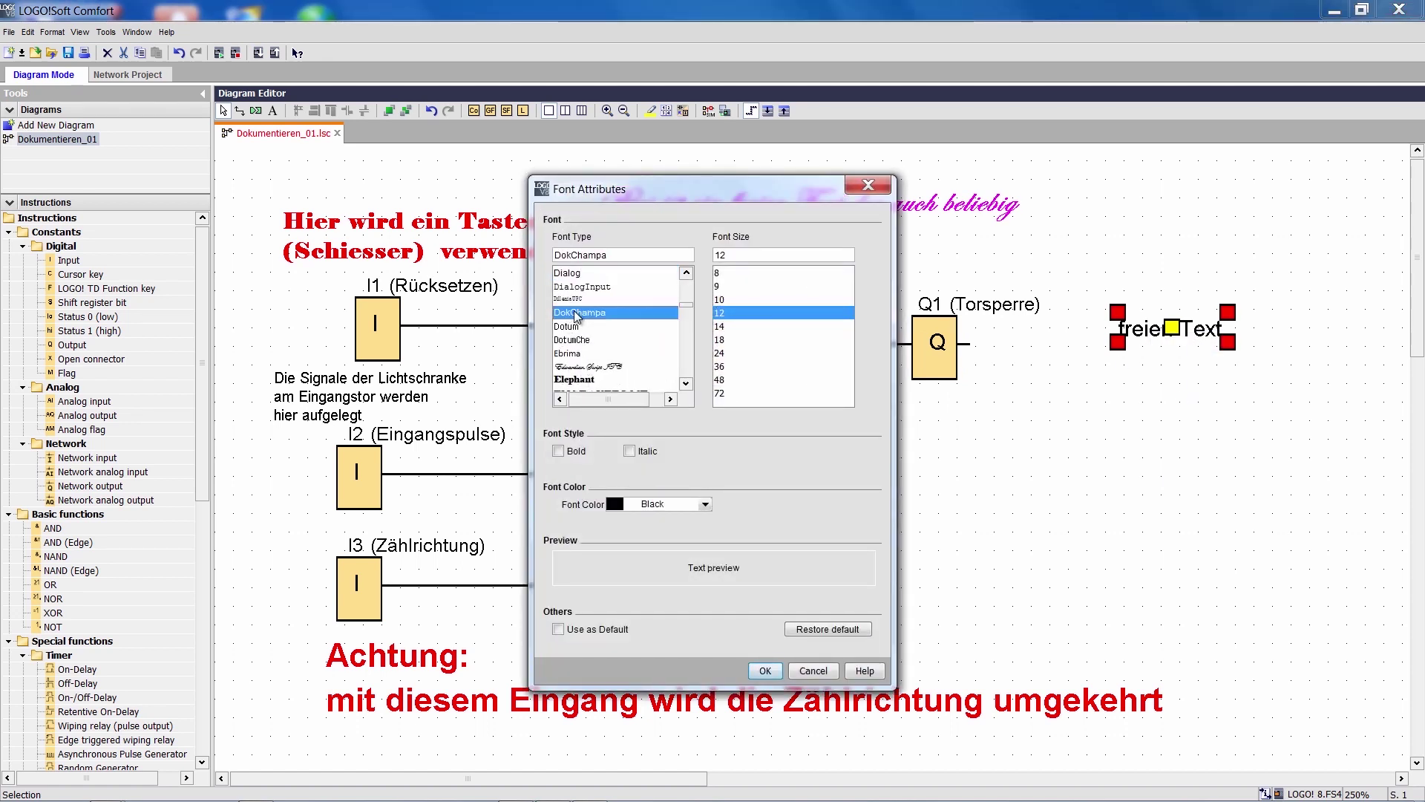
{"action": "left_click", "coordinate": [715, 504]}
{"action": "left_click", "coordinate": [659, 566]}
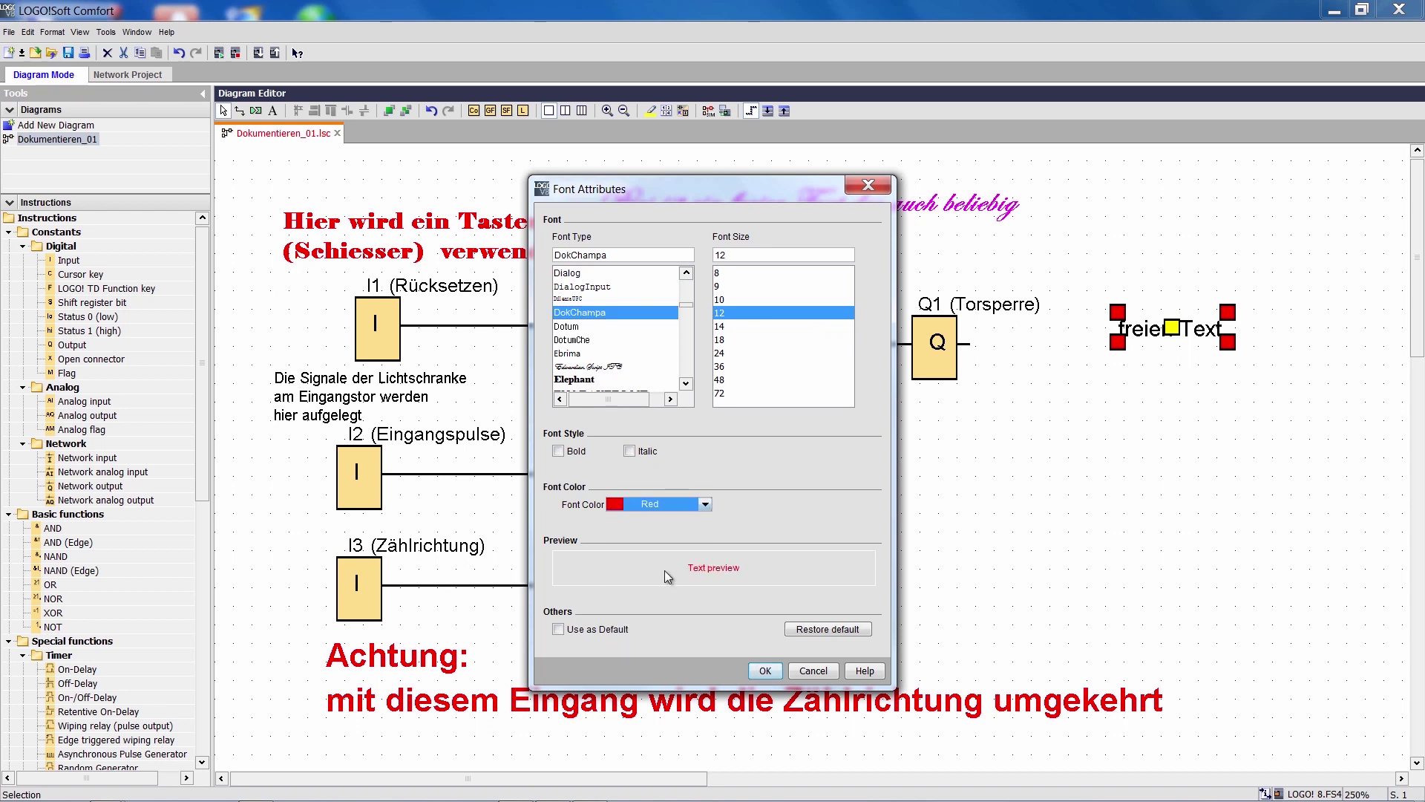
{"action": "left_click", "coordinate": [765, 671]}
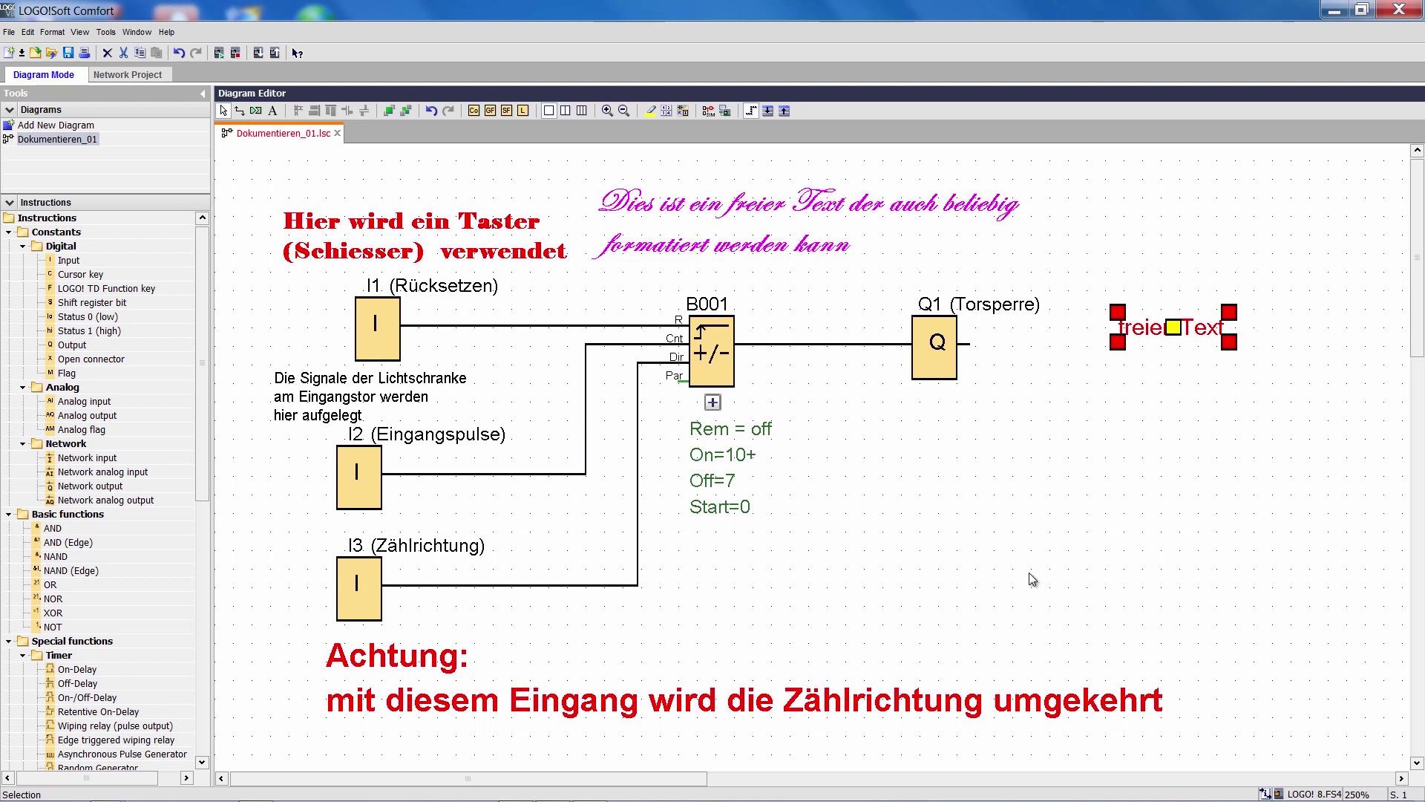
{"action": "left_click", "coordinate": [1095, 568]}
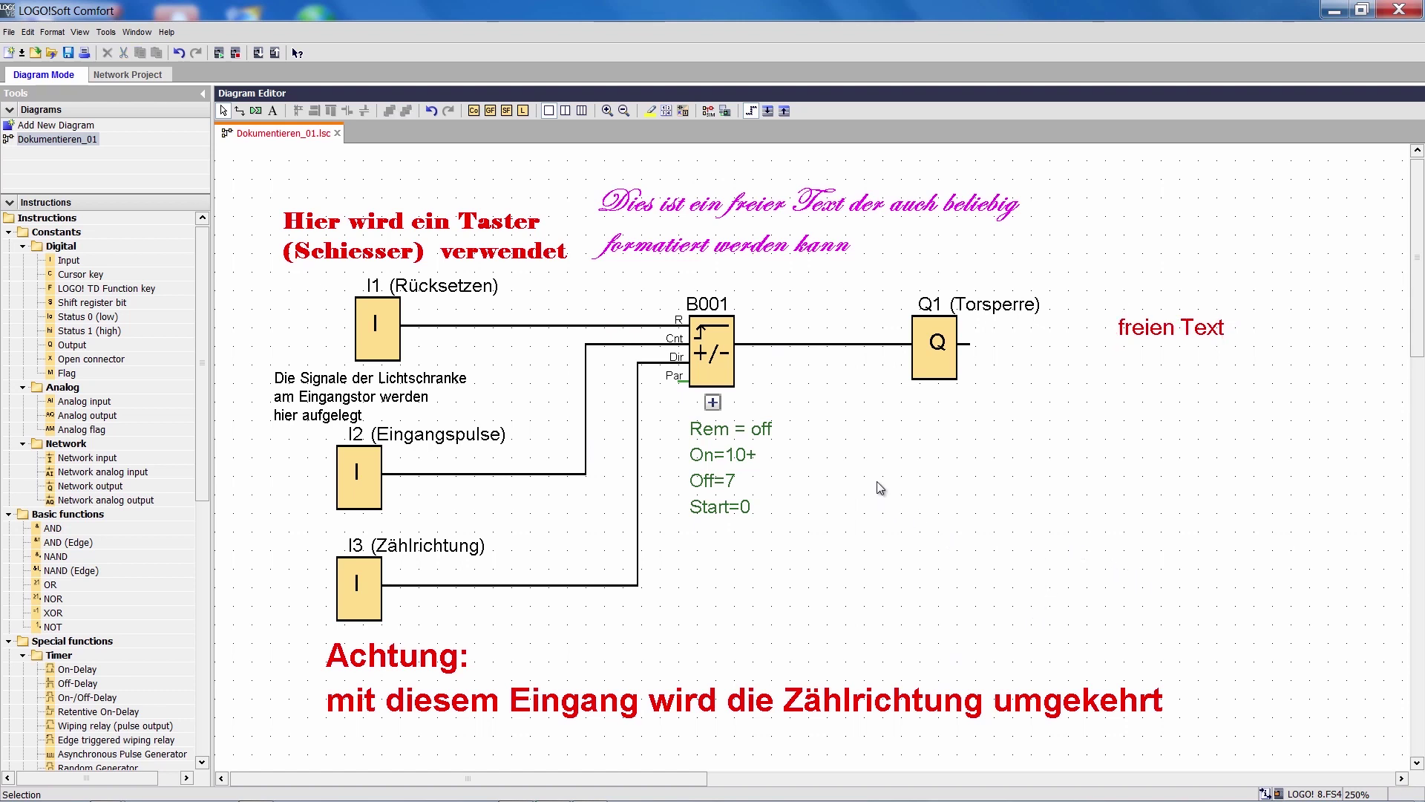
Show the Comment page of File > Properties, with the roller-shutter I/O description.
{"action": "left_click", "coordinate": [7, 33]}
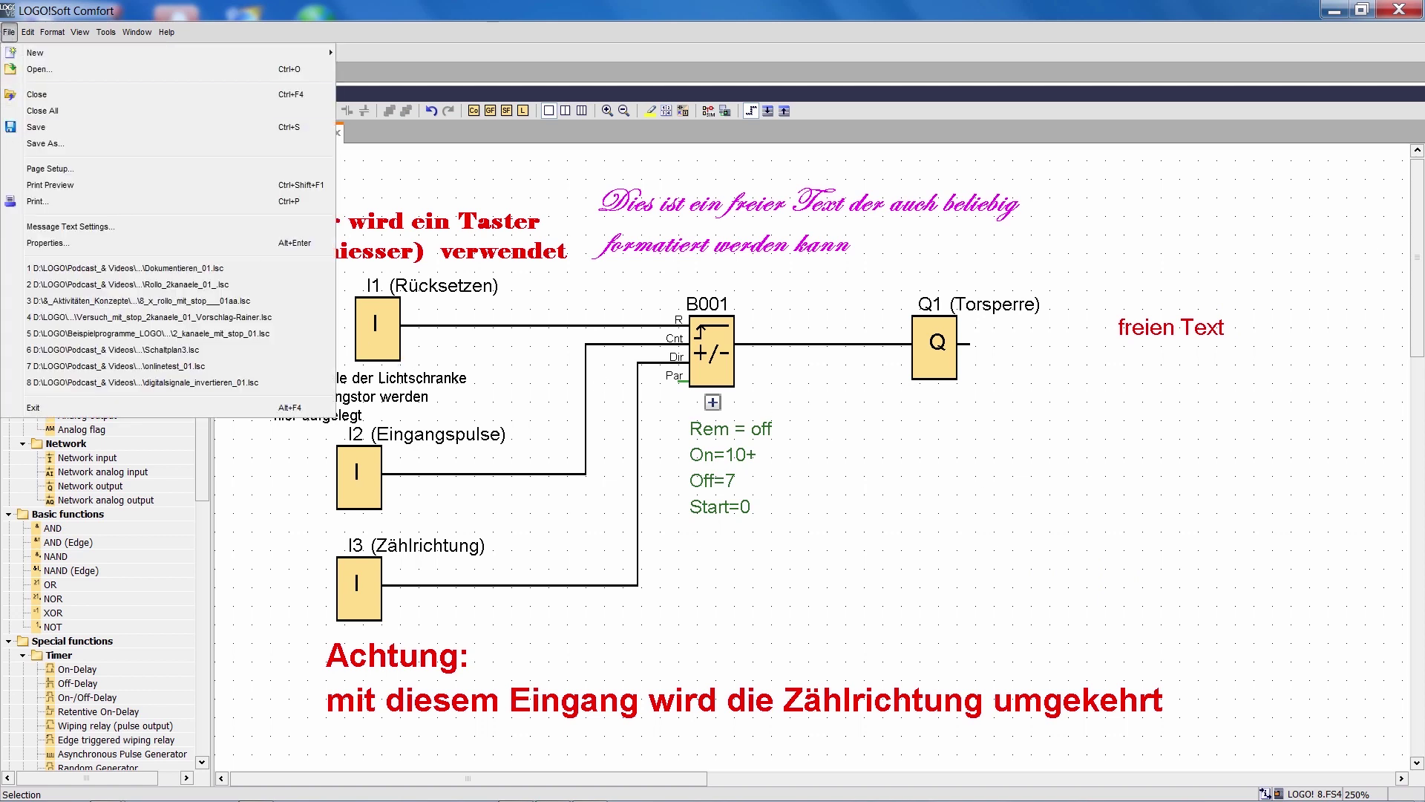
{"action": "left_click", "coordinate": [40, 245]}
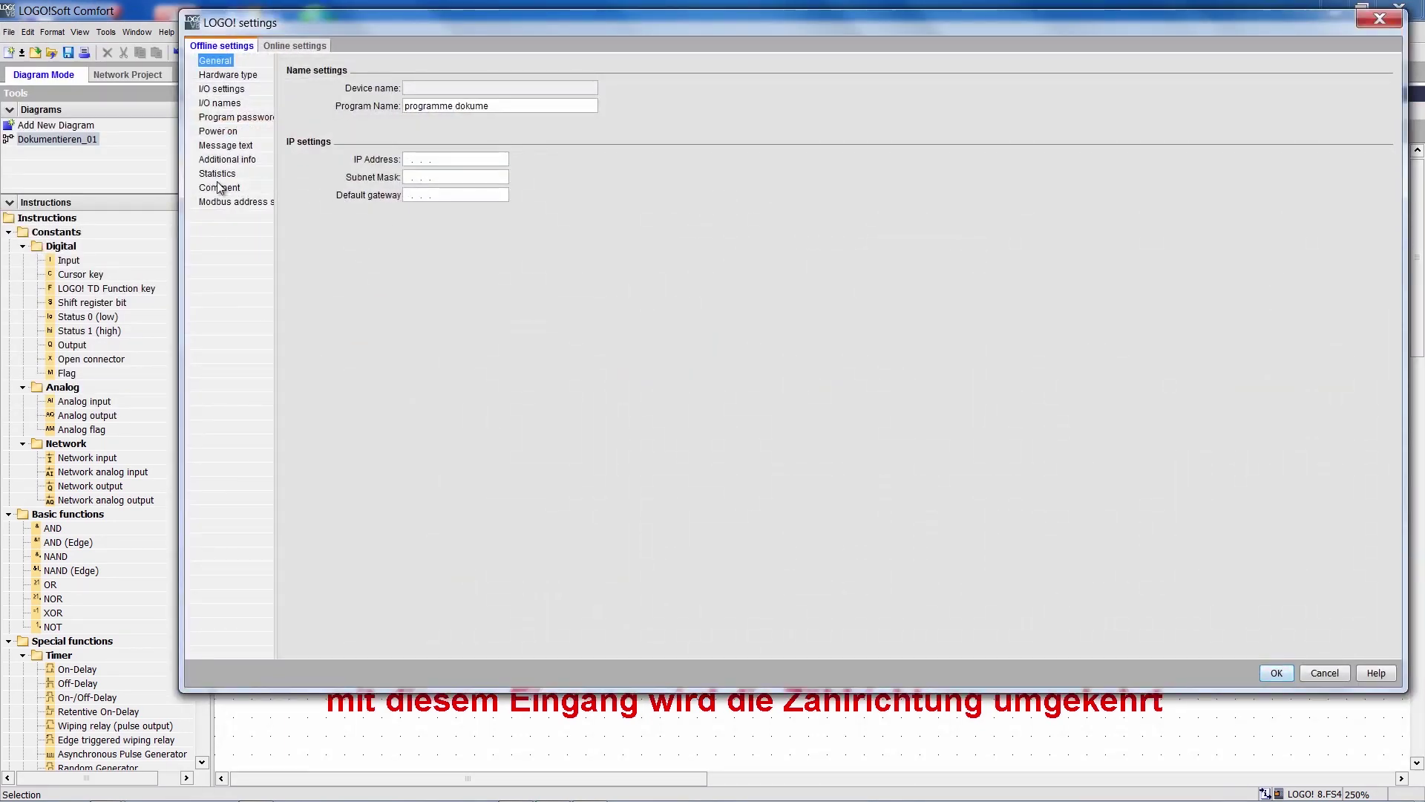
{"action": "left_click", "coordinate": [221, 188]}
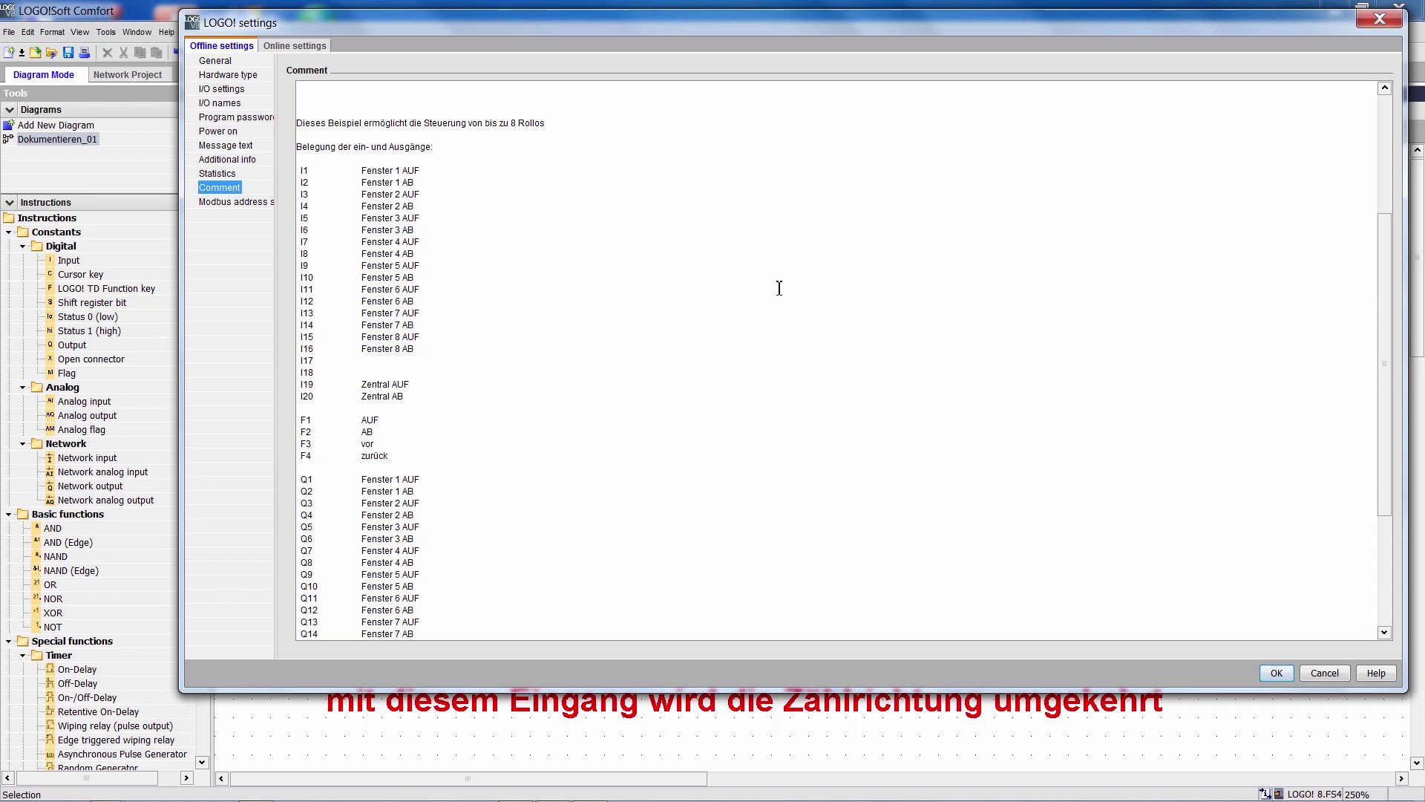
{"action": "scroll", "coordinate": [721, 305], "scroll_direction": "down", "scroll_amount": 6}
{"action": "scroll", "coordinate": [715, 304], "scroll_direction": "up", "scroll_amount": 1}
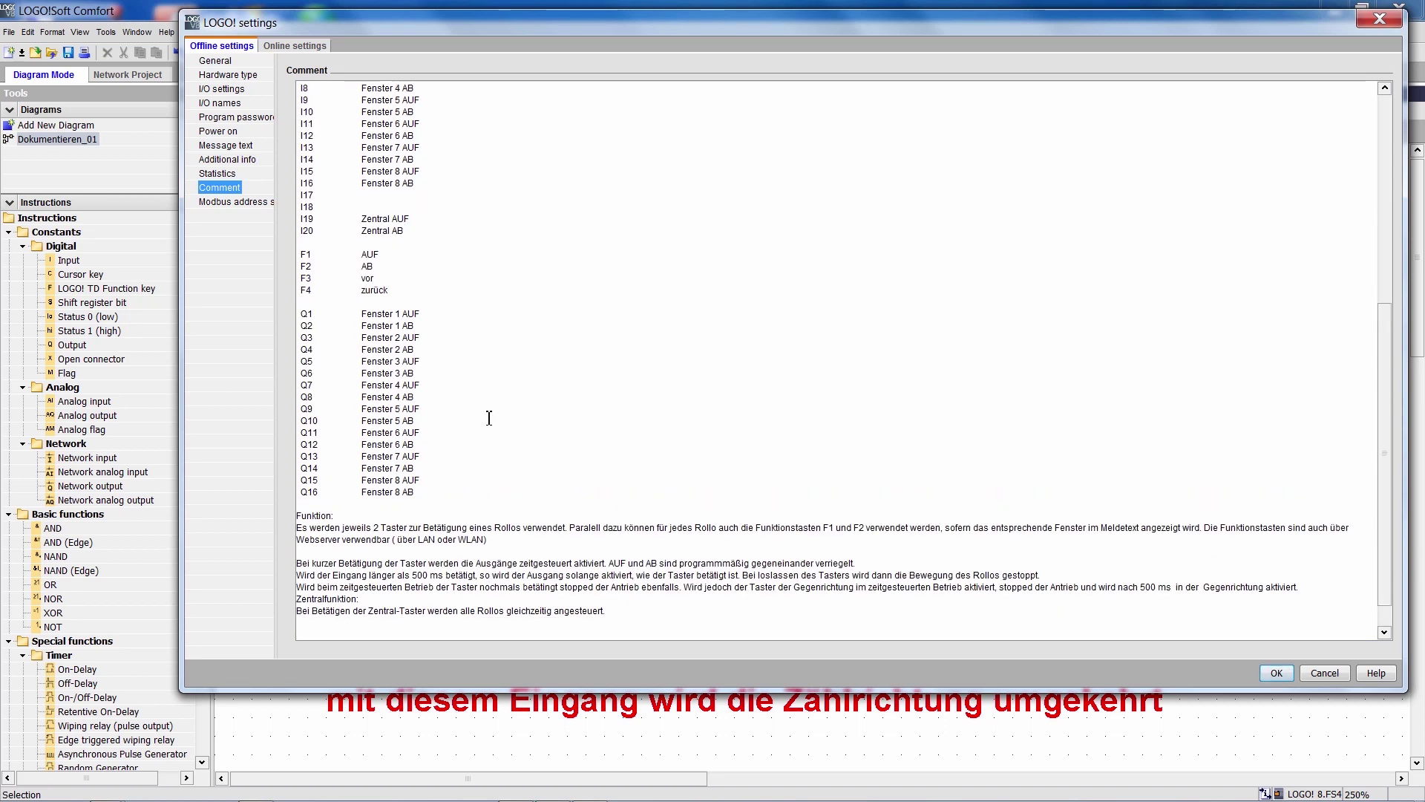
{"action": "scroll", "coordinate": [709, 325], "scroll_direction": "down", "scroll_amount": 1}
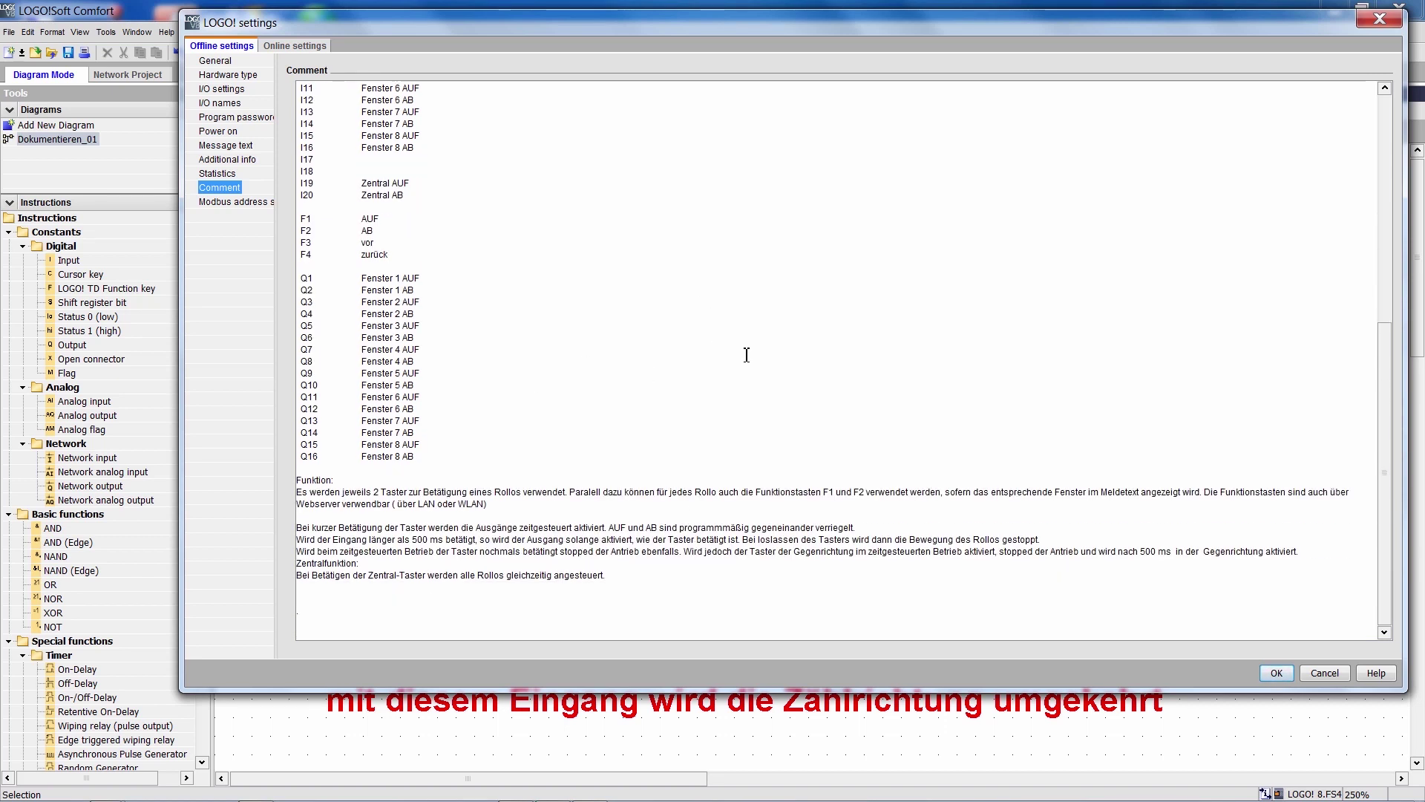